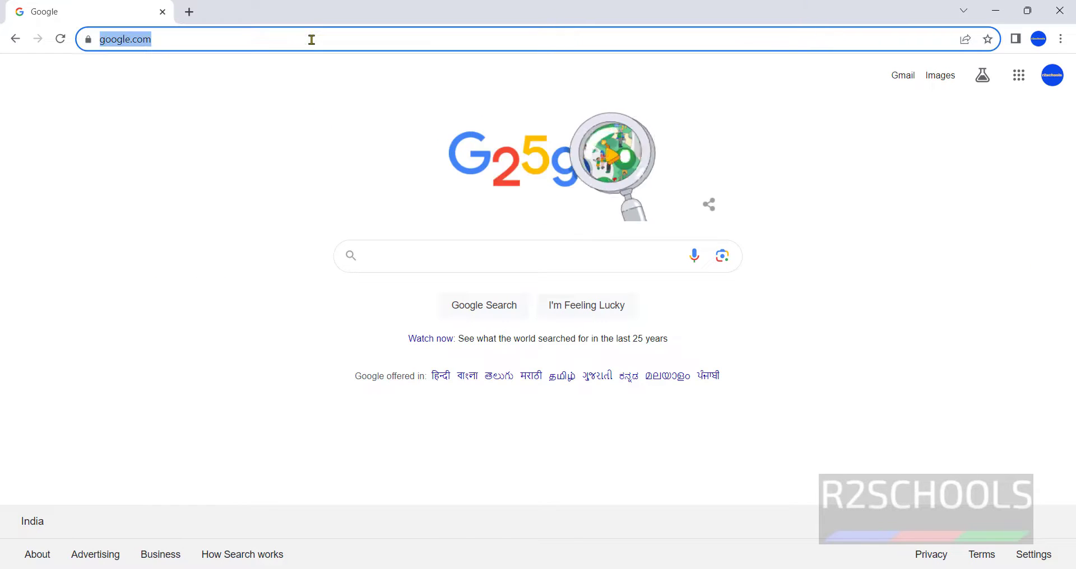
{"action": "left_click", "coordinate": [312, 39]}
Search Google for 'java jdk' and open Oracle's Java Downloads page from the results
{"action": "left_click", "coordinate": [404, 255]}
{"action": "type", "text": "java "}
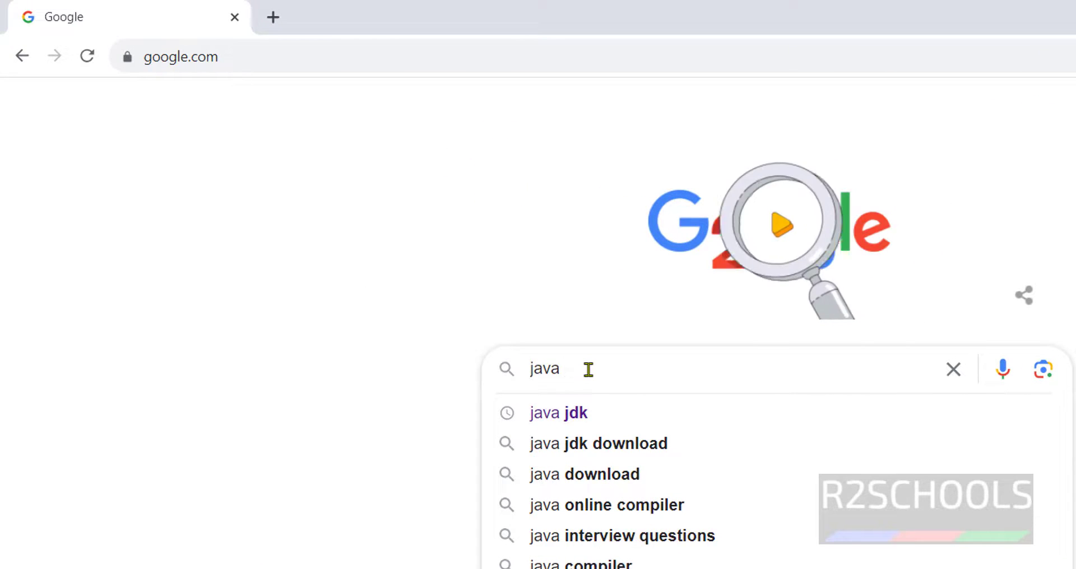
{"action": "type", "text": "jdk"}
{"action": "key", "text": "Return"}
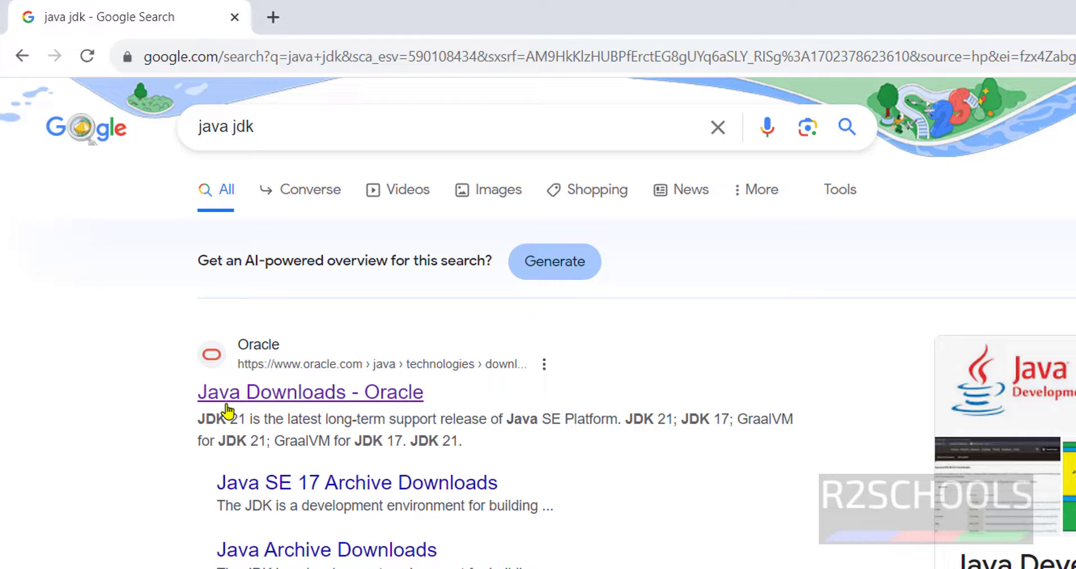
{"action": "left_click", "coordinate": [300, 405]}
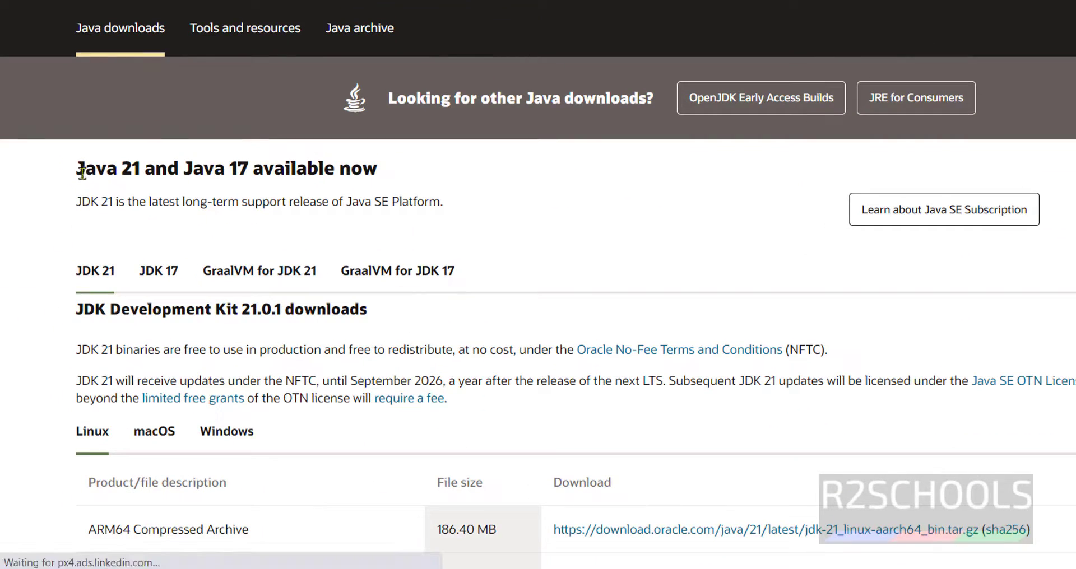
Show the JDK 21 Windows downloads and start downloading the x64 Installer jdk-21_windows-x64_bin.exe
{"action": "left_click_drag", "start_coordinate": [81, 168], "coordinate": [140, 167]}
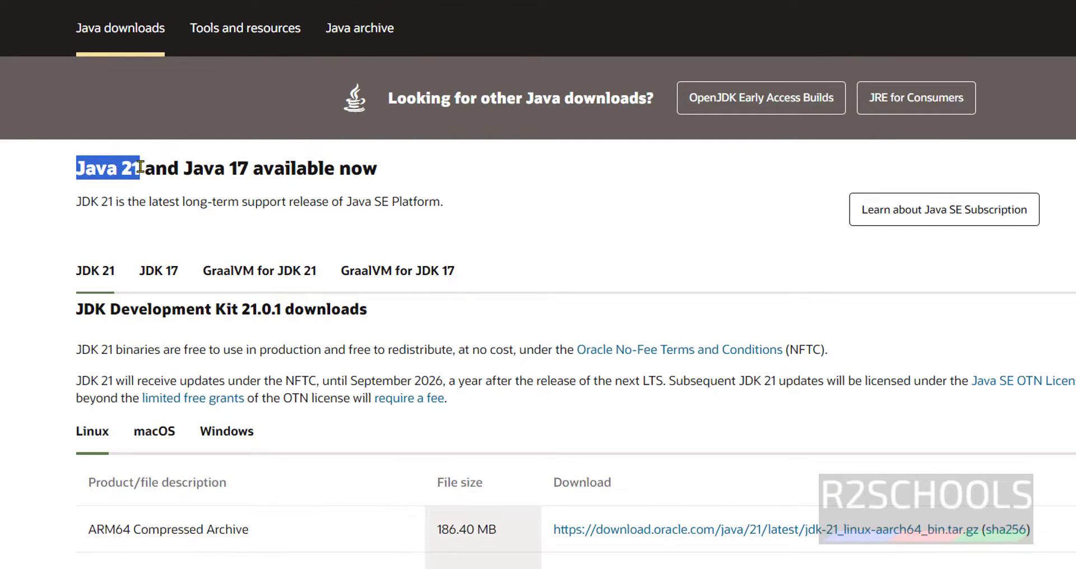
{"action": "left_click", "coordinate": [44, 288]}
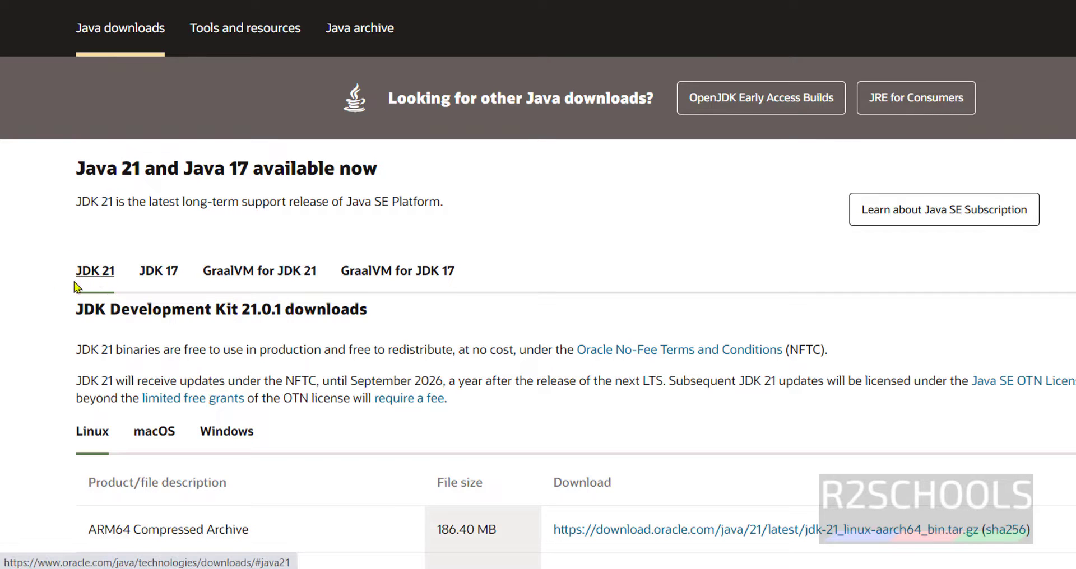
{"action": "scroll", "coordinate": [42, 300], "scroll_direction": "down", "scroll_amount": 5}
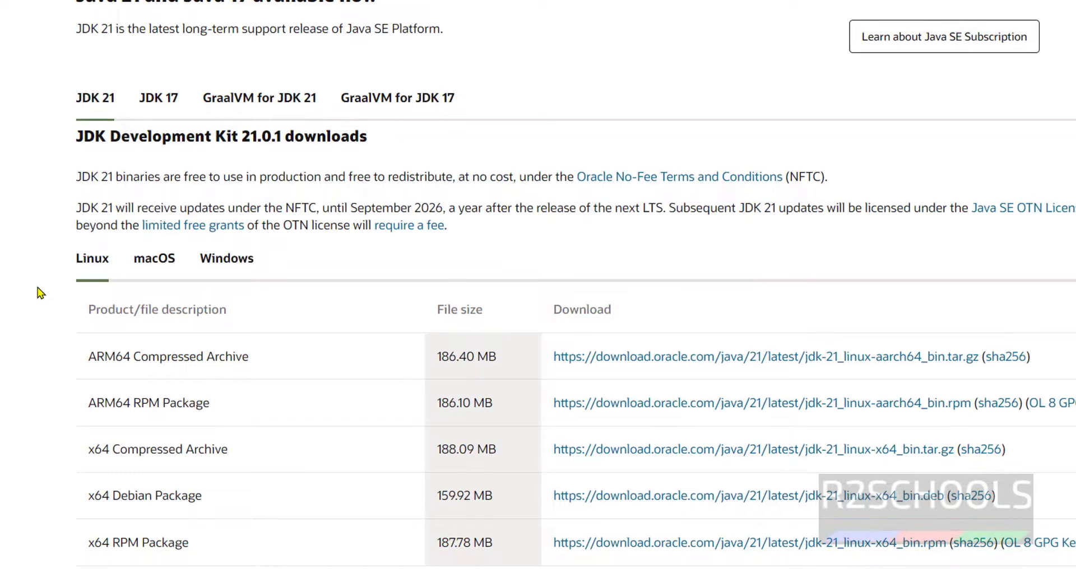
{"action": "scroll", "coordinate": [98, 213], "scroll_direction": "up", "scroll_amount": 3}
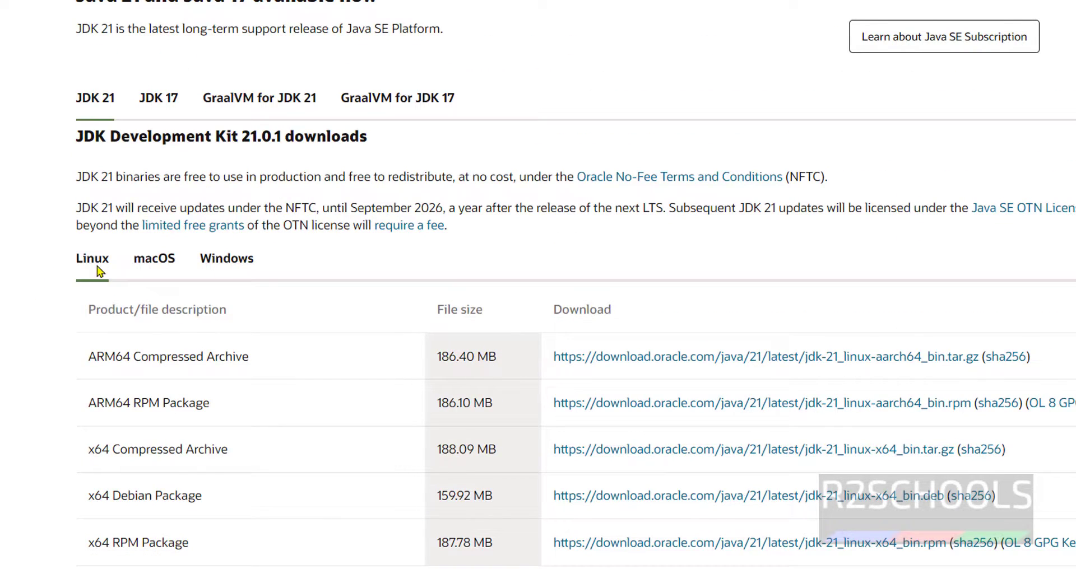
{"action": "left_click", "coordinate": [243, 268]}
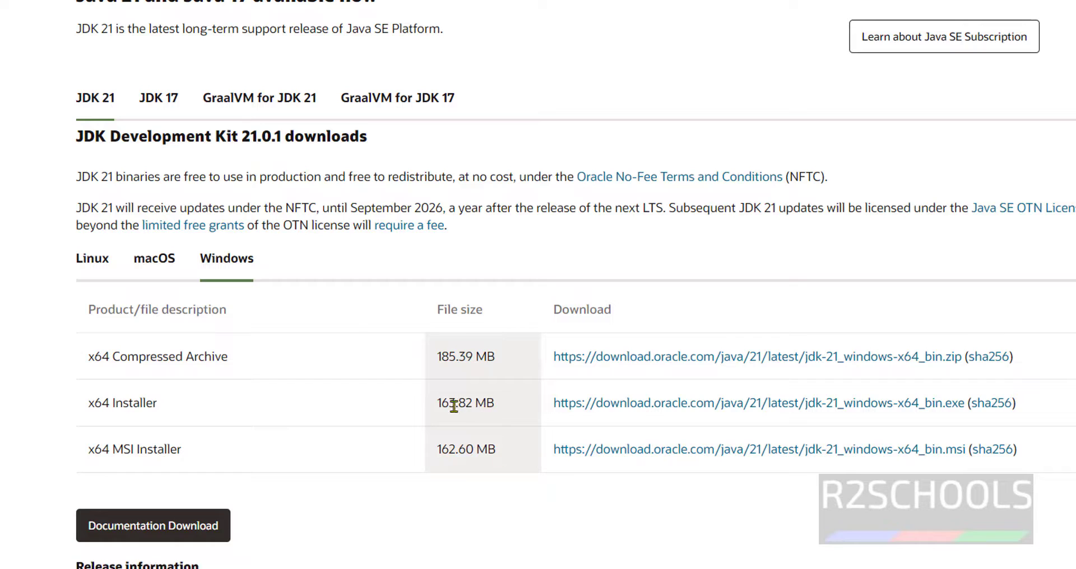
{"action": "left_click_drag", "start_coordinate": [436, 405], "coordinate": [474, 404]}
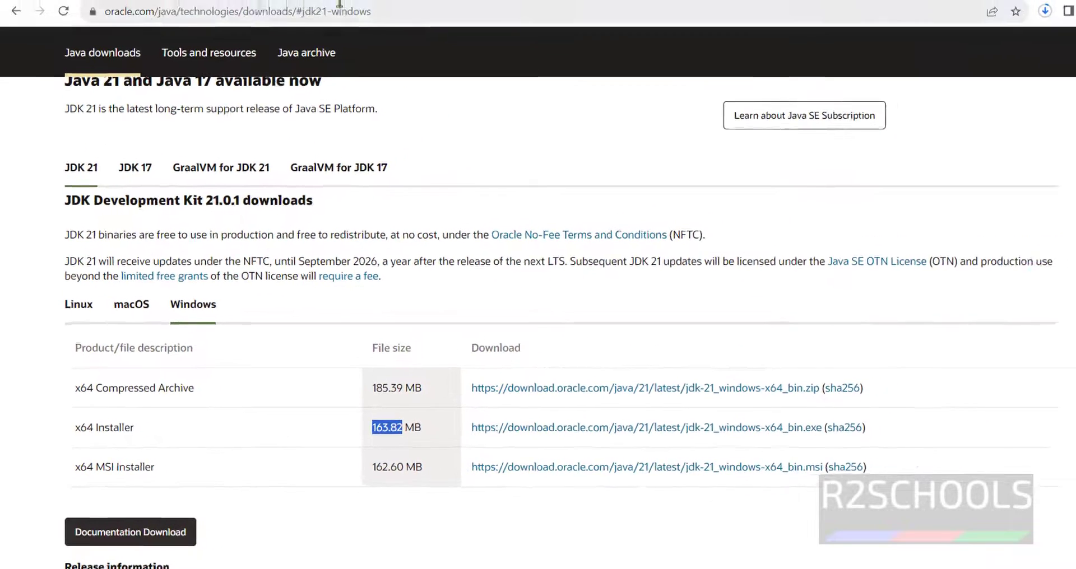
{"action": "left_click", "coordinate": [993, 39]}
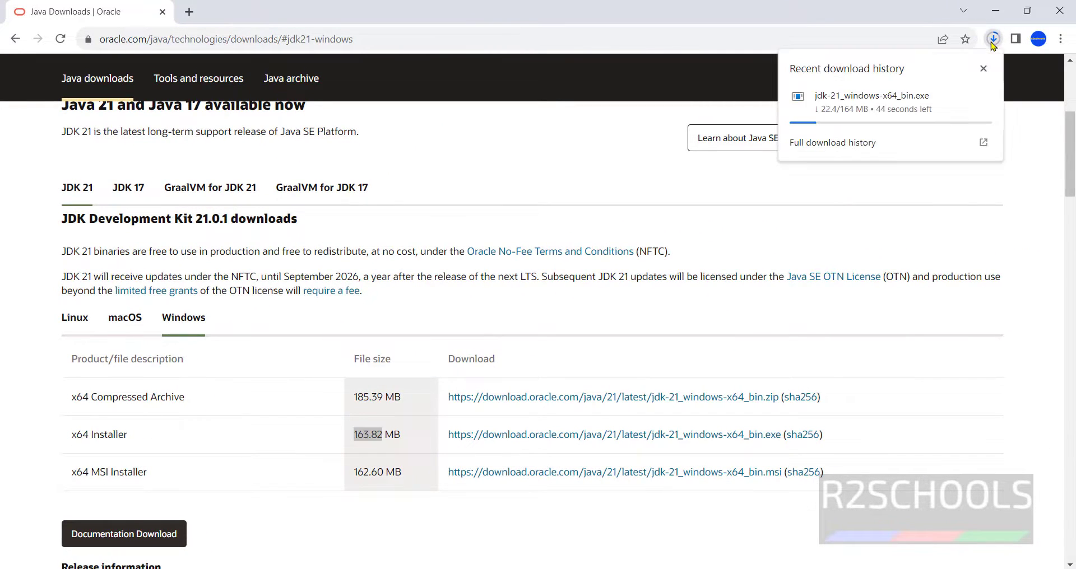
Open Chrome's full download history and wait for jdk-21_windows-x64_bin.exe (164 MB) to finish
{"action": "left_click", "coordinate": [858, 144]}
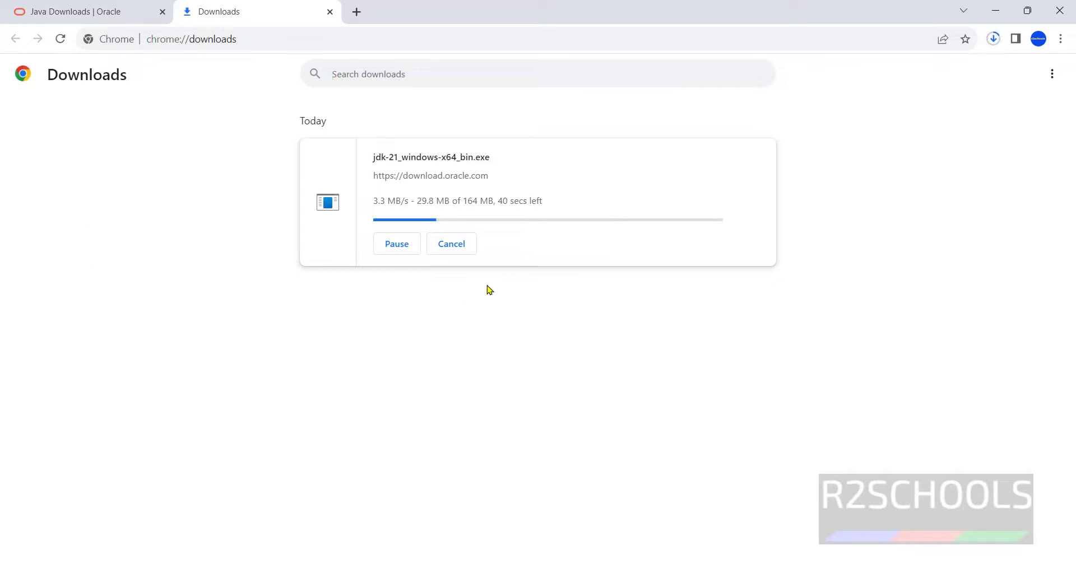
{"action": "left_click_drag", "start_coordinate": [384, 206], "coordinate": [492, 205]}
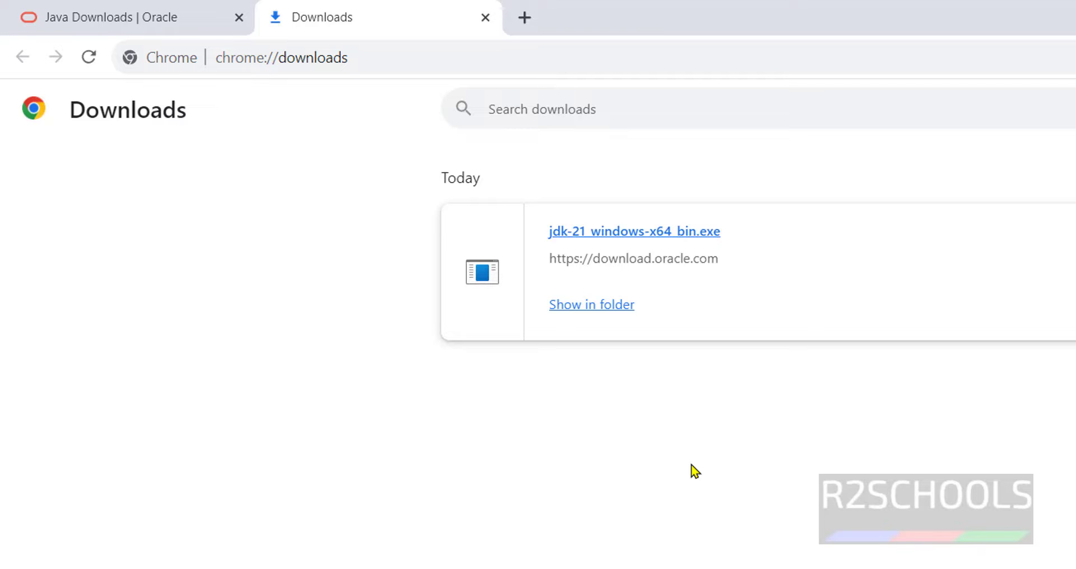
{"action": "key", "text": "super"}
Launch Command Prompt, run java --version to see 'java' not recognized, then minimize it
{"action": "type", "text": "cmd"}
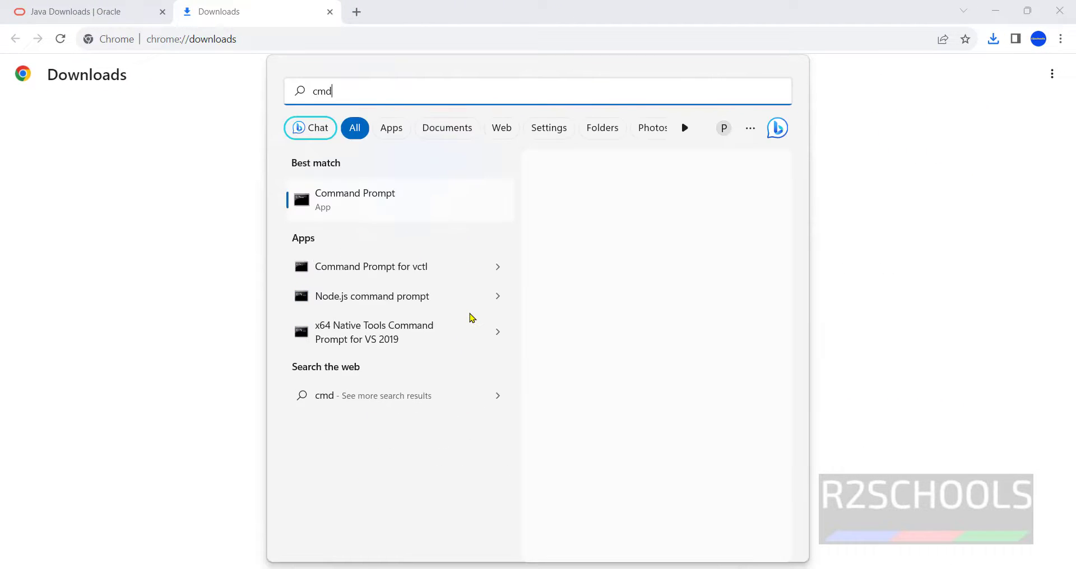
{"action": "left_click", "coordinate": [454, 208]}
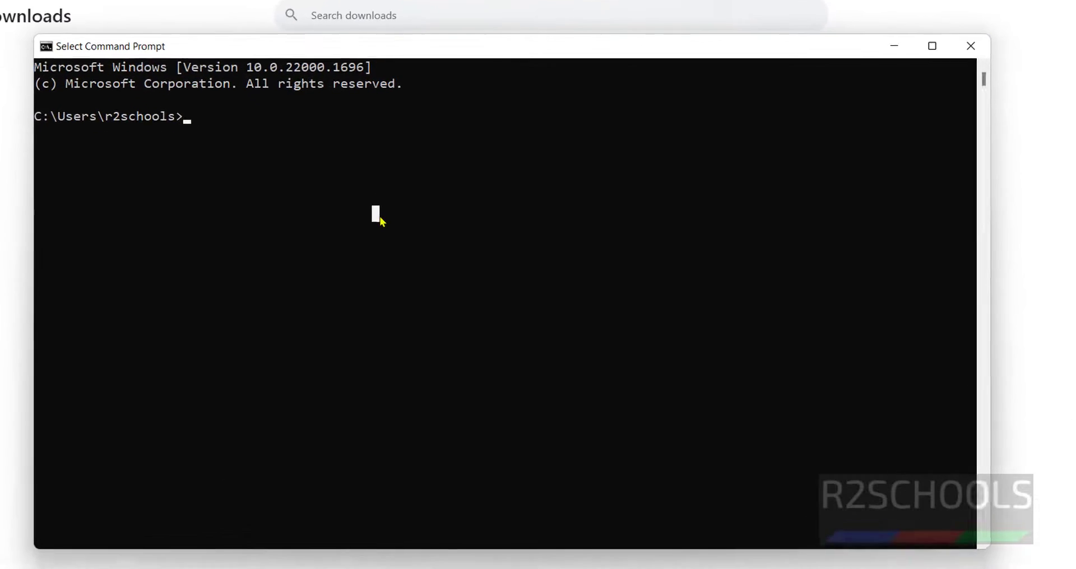
{"action": "type", "text": "java --version"}
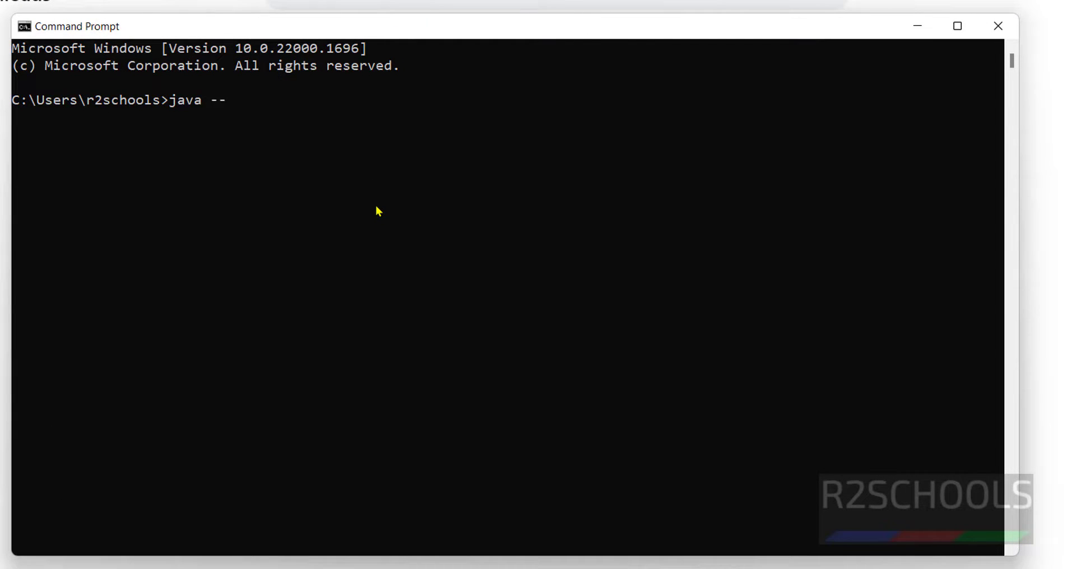
{"action": "key", "text": "Return"}
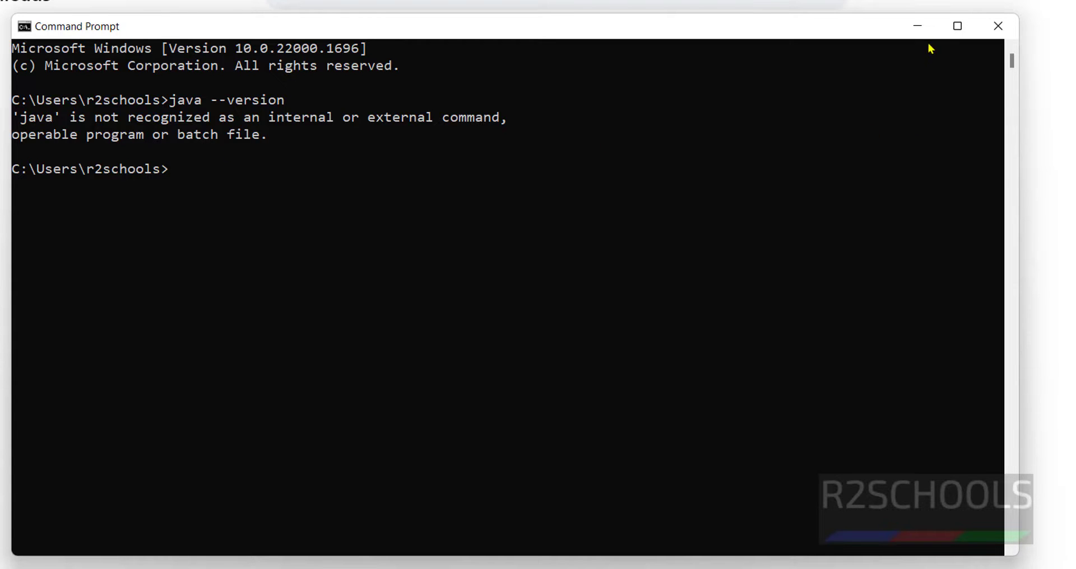
{"action": "left_click", "coordinate": [918, 27]}
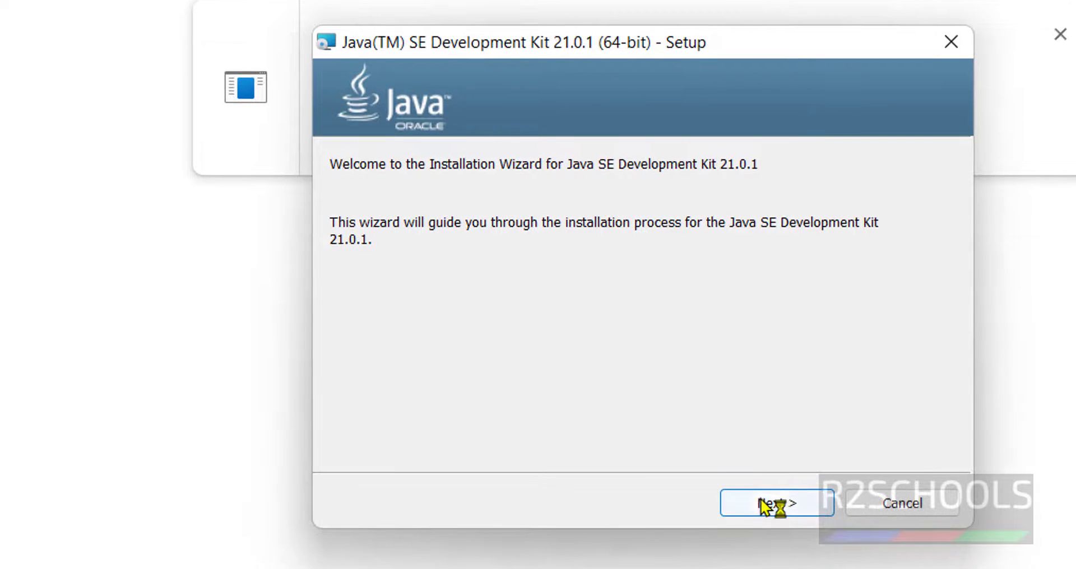
Install JDK 21.0.1 into the default folder C:\Program Files\Java\jdk-21\
{"action": "left_click", "coordinate": [767, 506]}
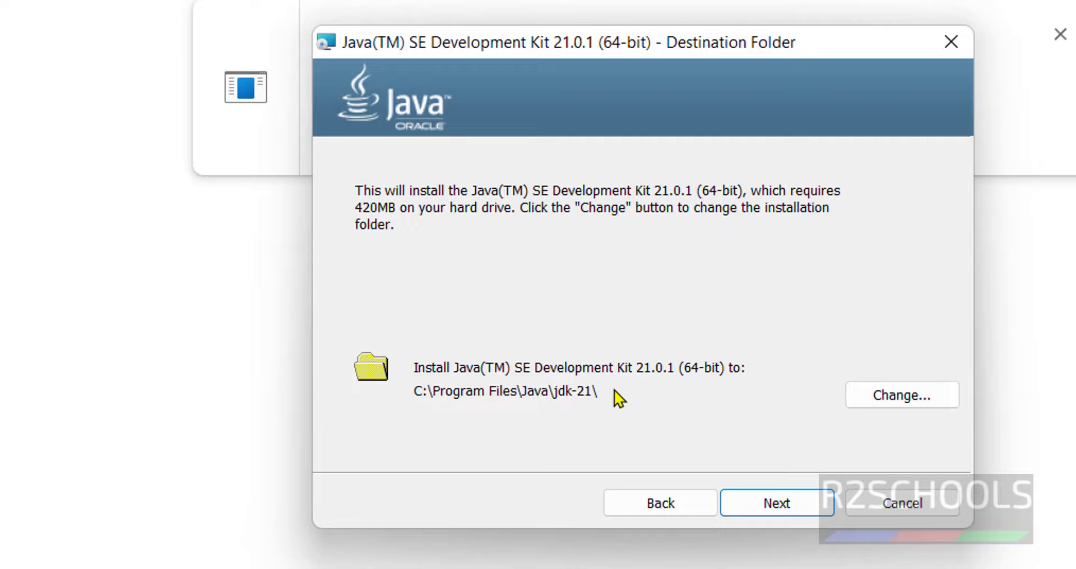
{"action": "left_click", "coordinate": [902, 396]}
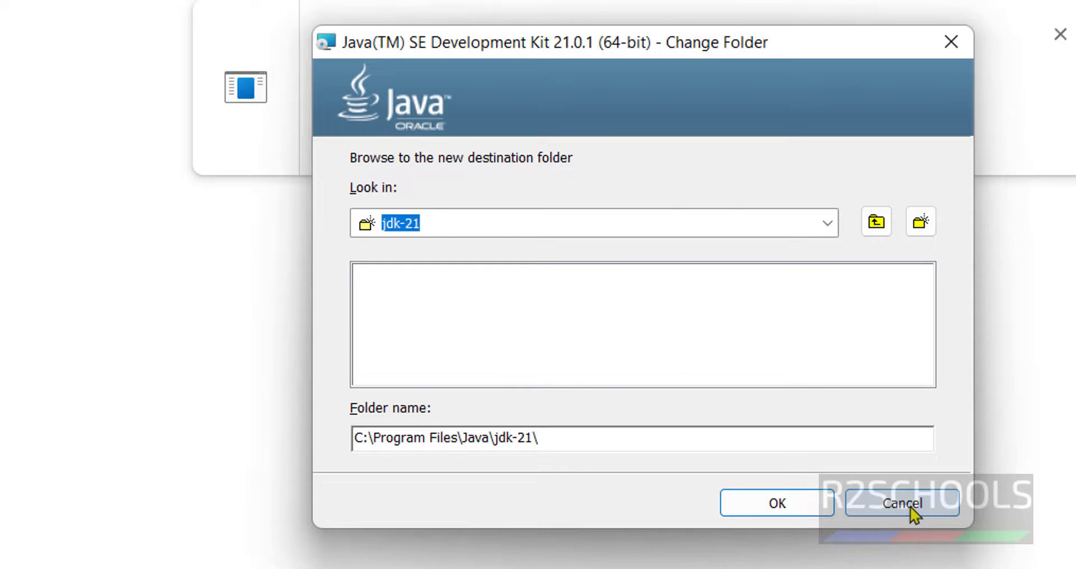
{"action": "left_click", "coordinate": [909, 506]}
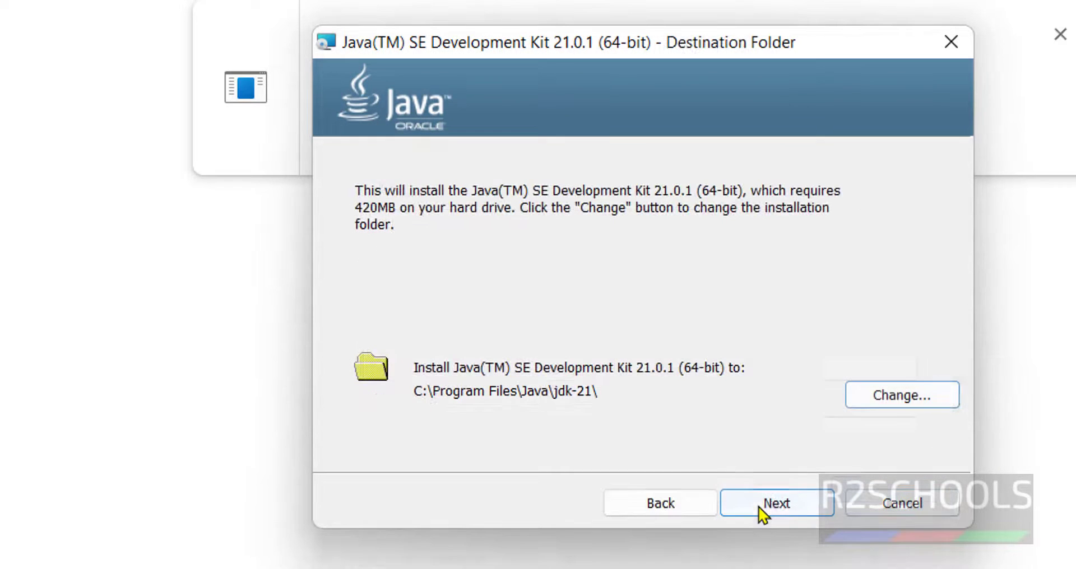
{"action": "left_click", "coordinate": [771, 502]}
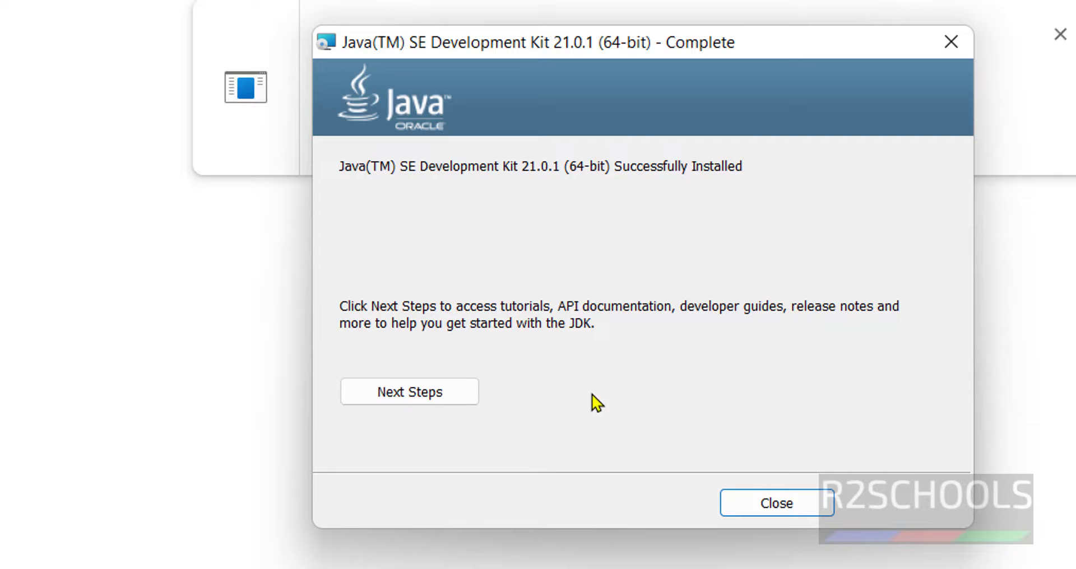
Close the finished installer, retry the version check in the old console, and close that window
{"action": "left_click", "coordinate": [747, 505]}
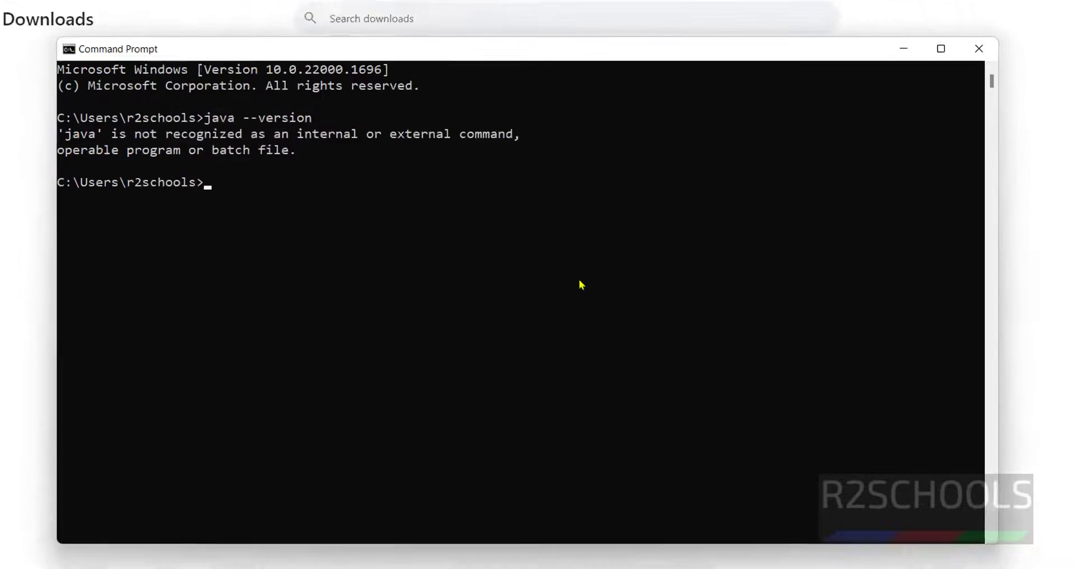
{"action": "type", "text": "ava "}
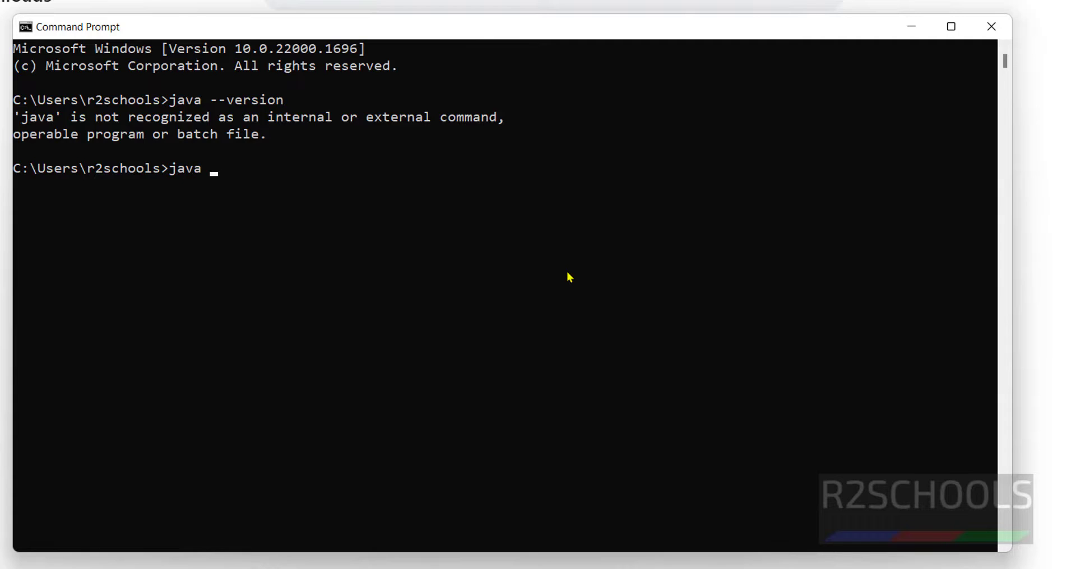
{"action": "type", "text": "--version"}
{"action": "key", "text": "Return"}
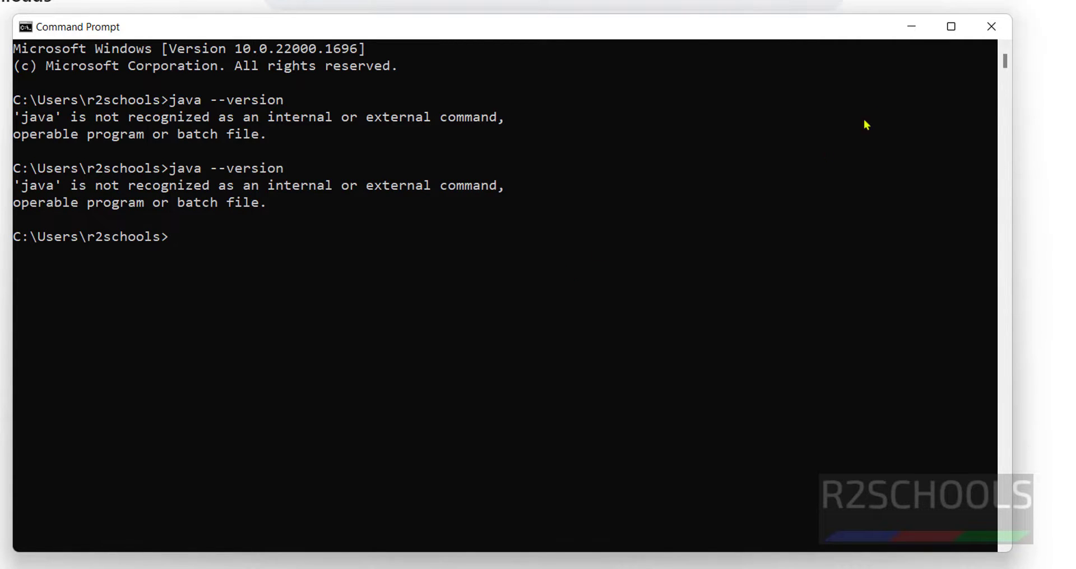
{"action": "left_click", "coordinate": [991, 26]}
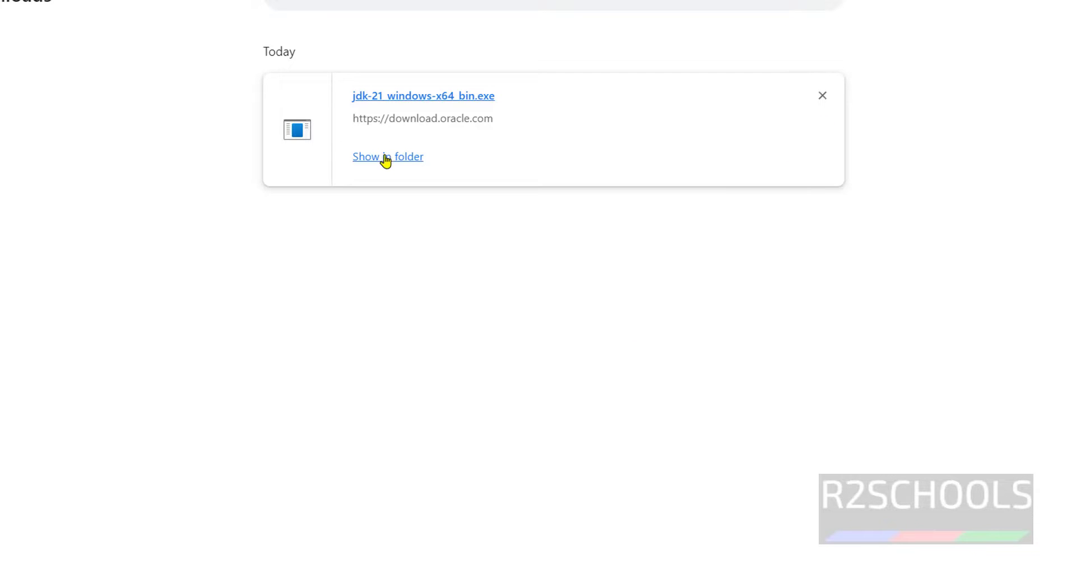
Open a fresh Command Prompt and confirm java --version reports java 21.0.1 2023-10-17 LTS
{"action": "key", "text": "super"}
{"action": "left_click", "coordinate": [420, 17]}
{"action": "type", "text": "cmd"}
{"action": "key", "text": "Return"}
{"action": "type", "text": "java --version"}
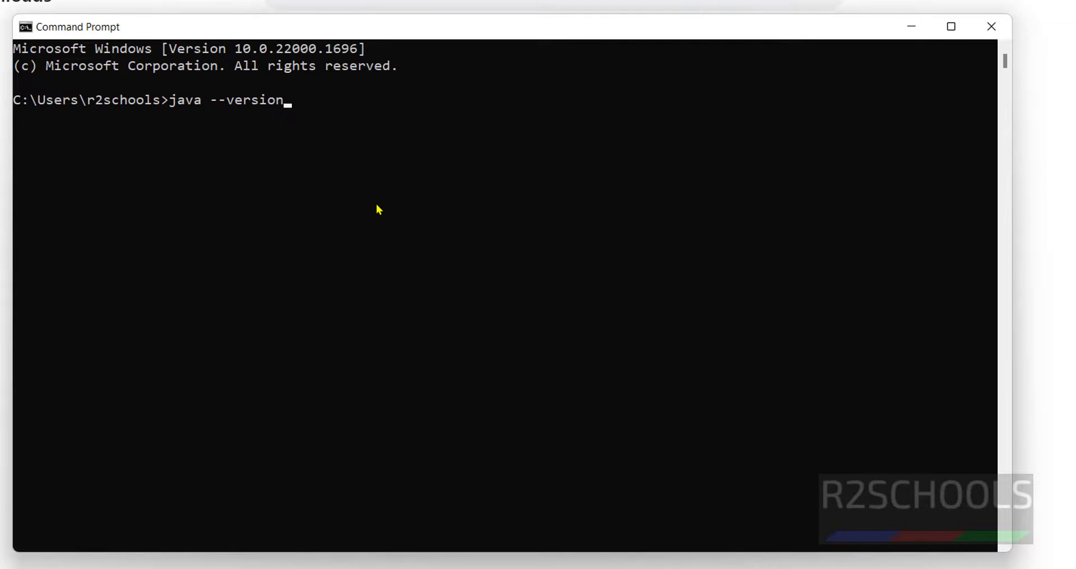
{"action": "key", "text": "Return"}
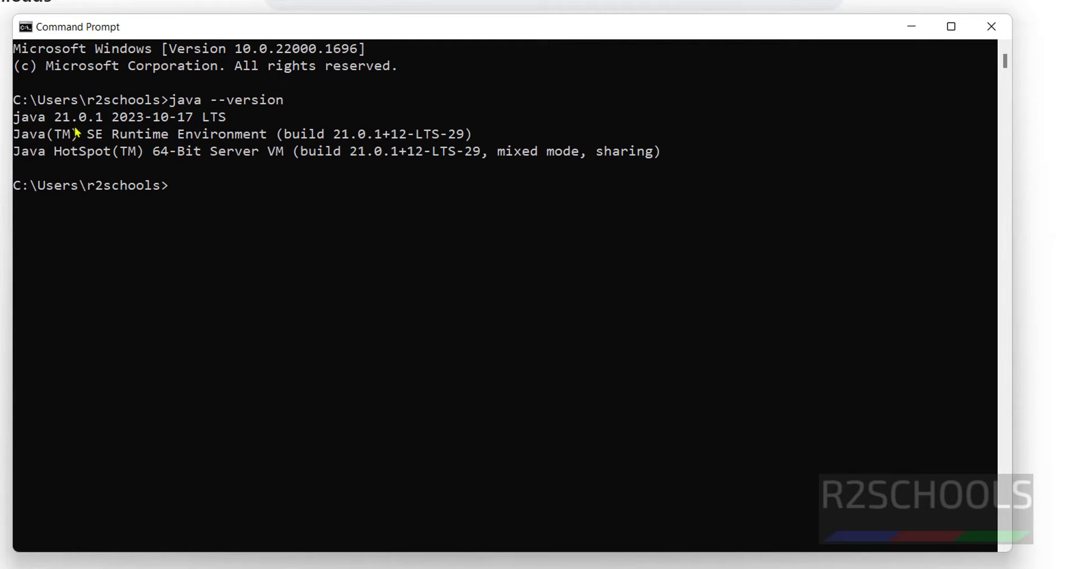
{"action": "left_click_drag", "start_coordinate": [17, 122], "coordinate": [216, 130]}
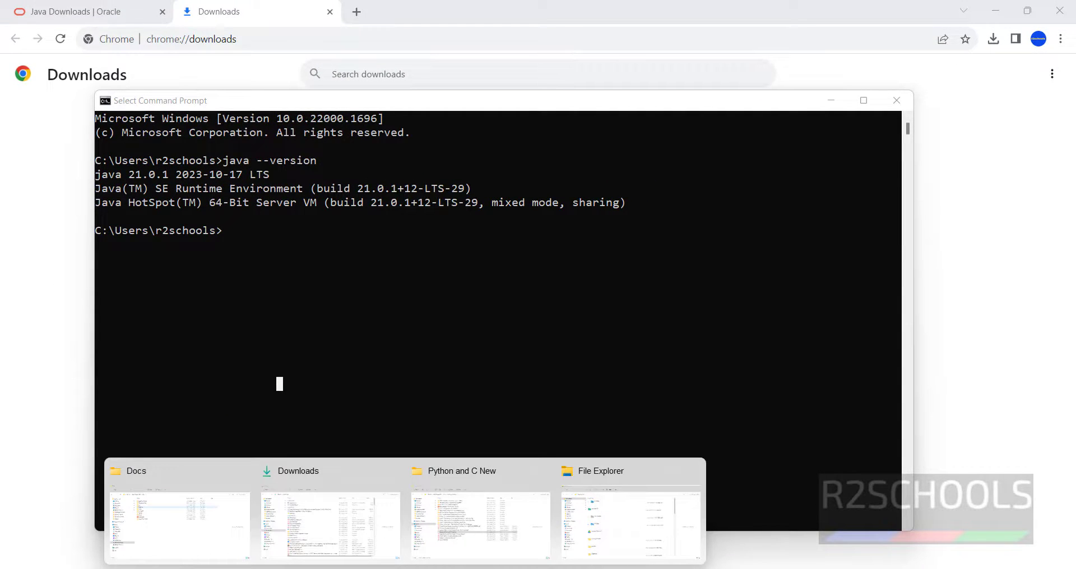
{"action": "left_click", "coordinate": [614, 538]}
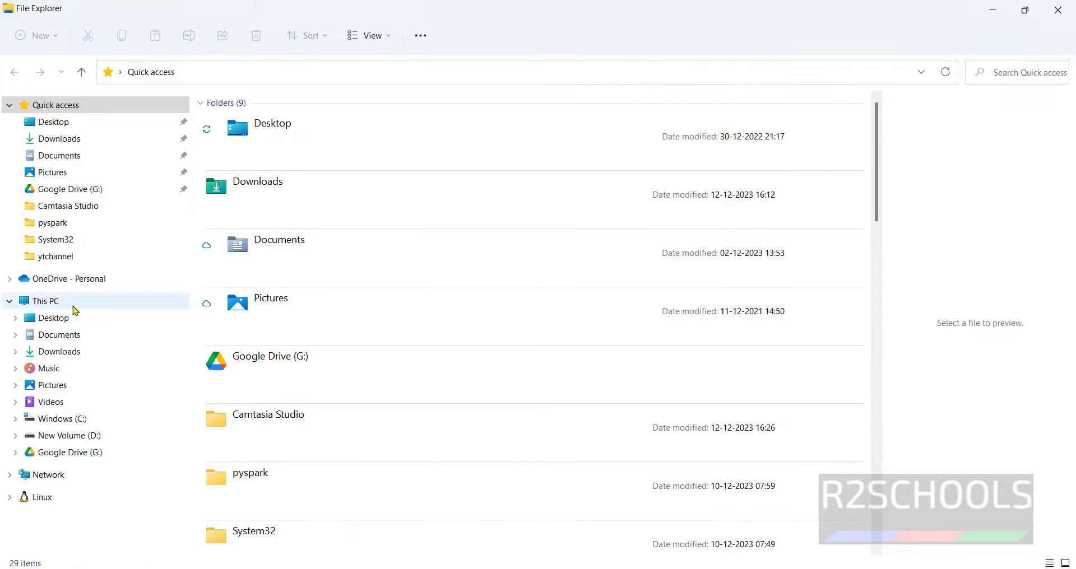
Browse to C:\Program Files\Java\jdk-21 and copy its folder path from the address bar
{"action": "left_click", "coordinate": [61, 419]}
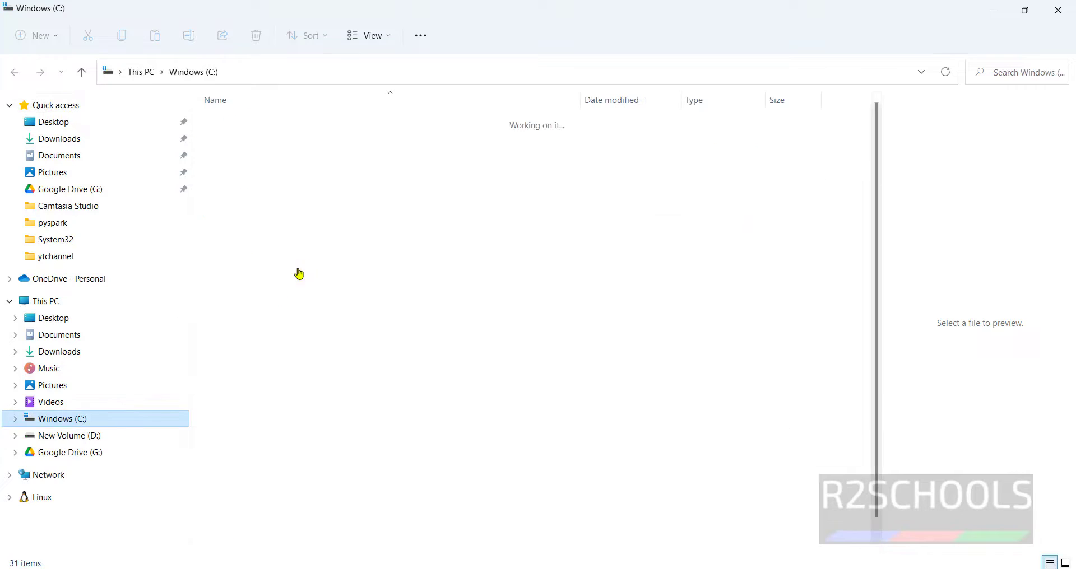
{"action": "double_click", "coordinate": [242, 379]}
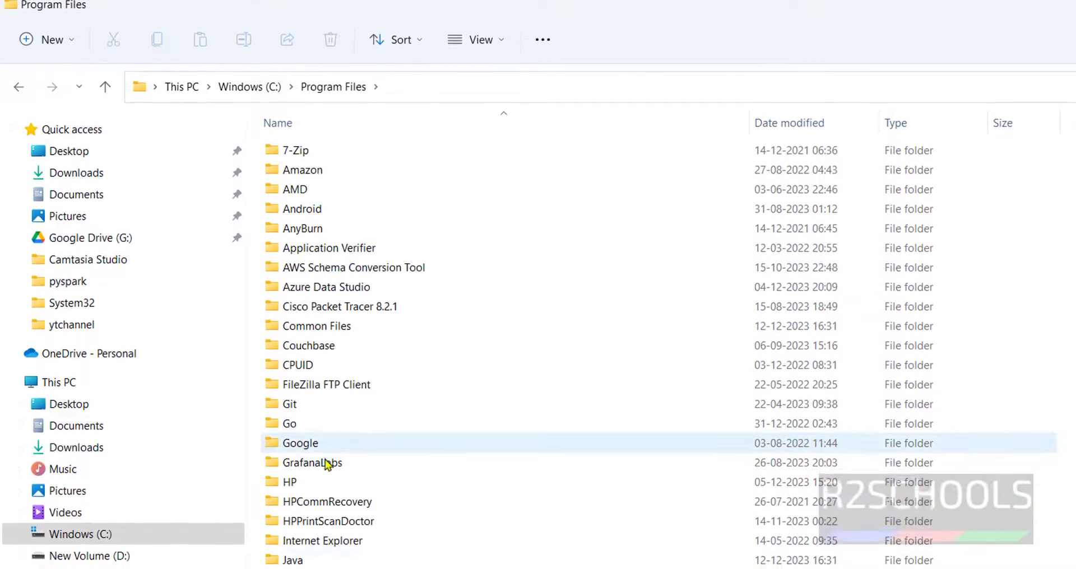
{"action": "double_click", "coordinate": [294, 560]}
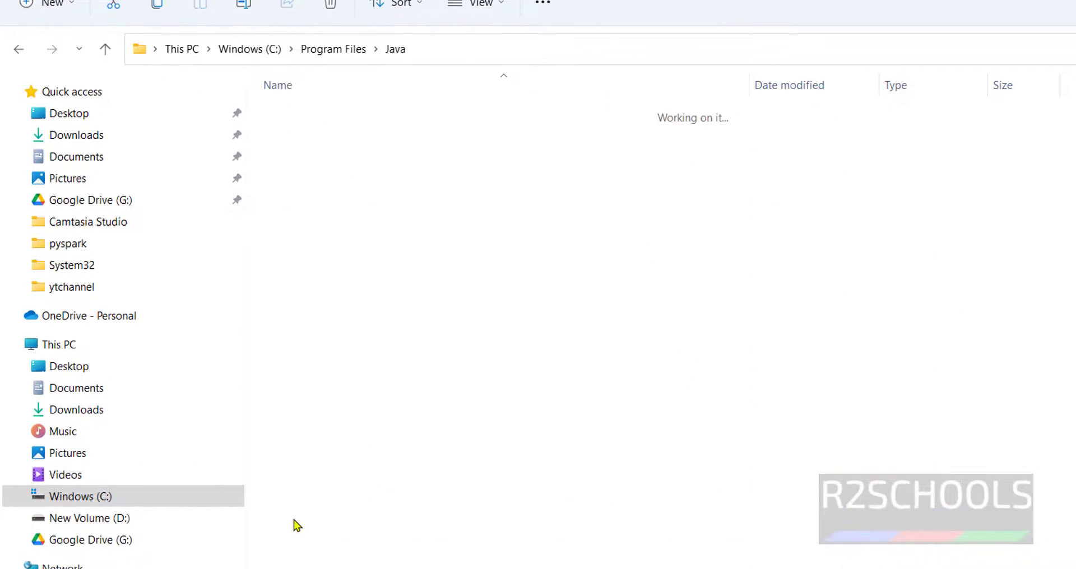
{"action": "double_click", "coordinate": [324, 112]}
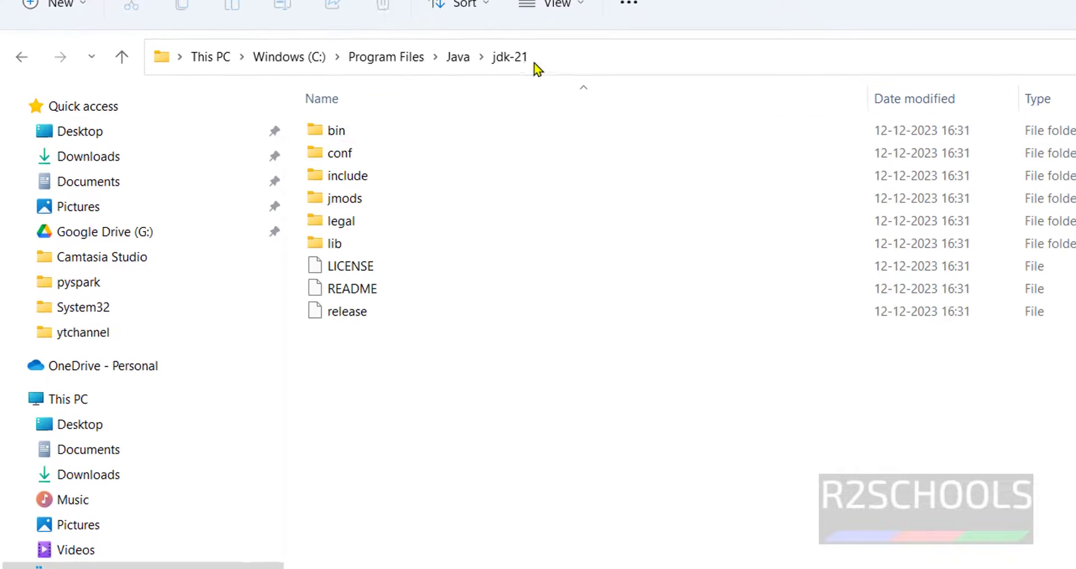
{"action": "left_click", "coordinate": [493, 44]}
{"action": "right_click", "coordinate": [572, 50]}
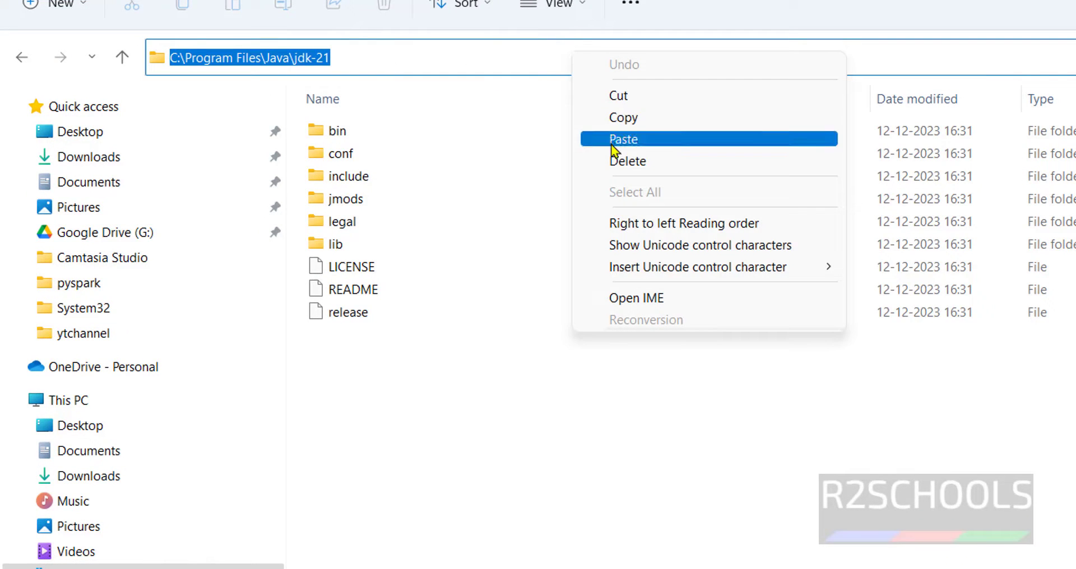
{"action": "left_click", "coordinate": [617, 117]}
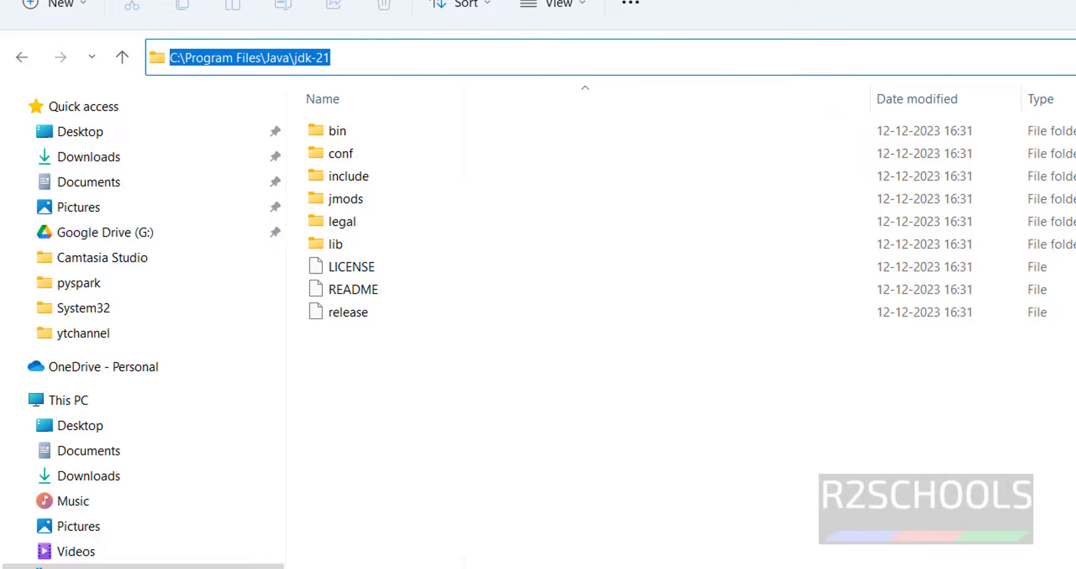
{"action": "key", "text": "super"}
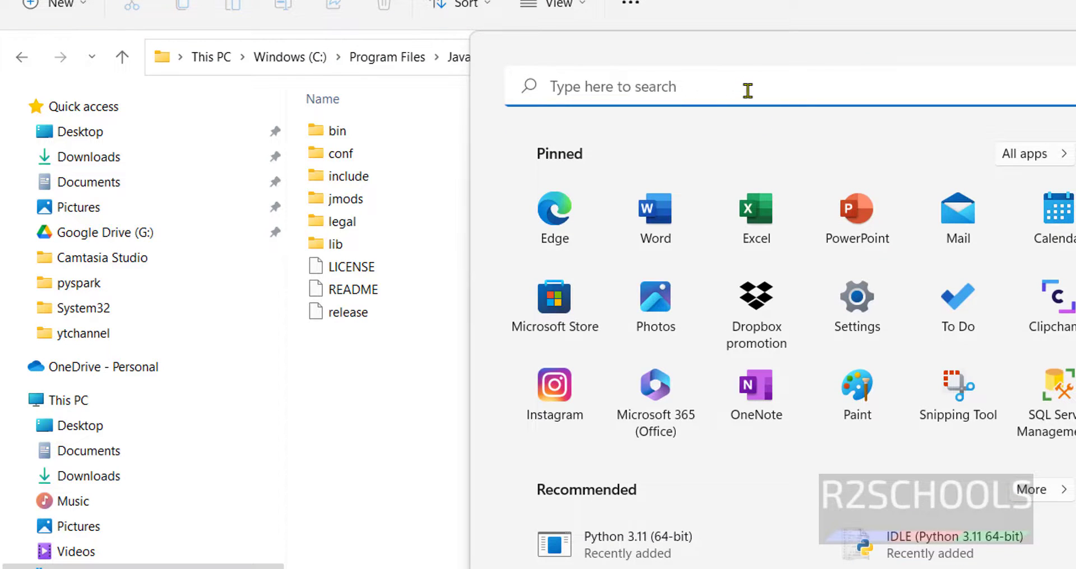
Open This PC's Properties (System About page), then its Advanced system settings
{"action": "type", "text": "en"}
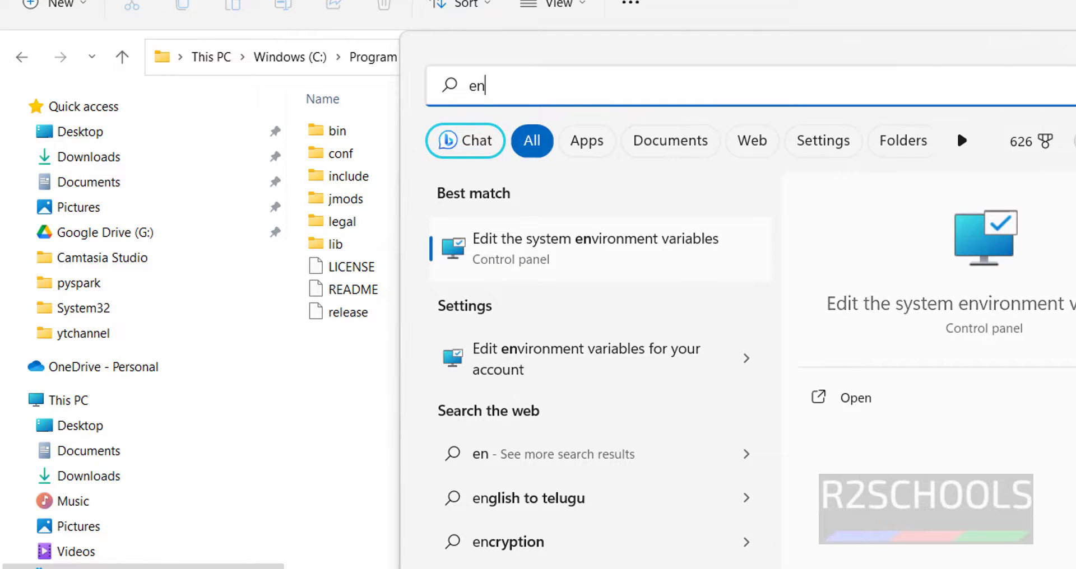
{"action": "key", "text": "Escape"}
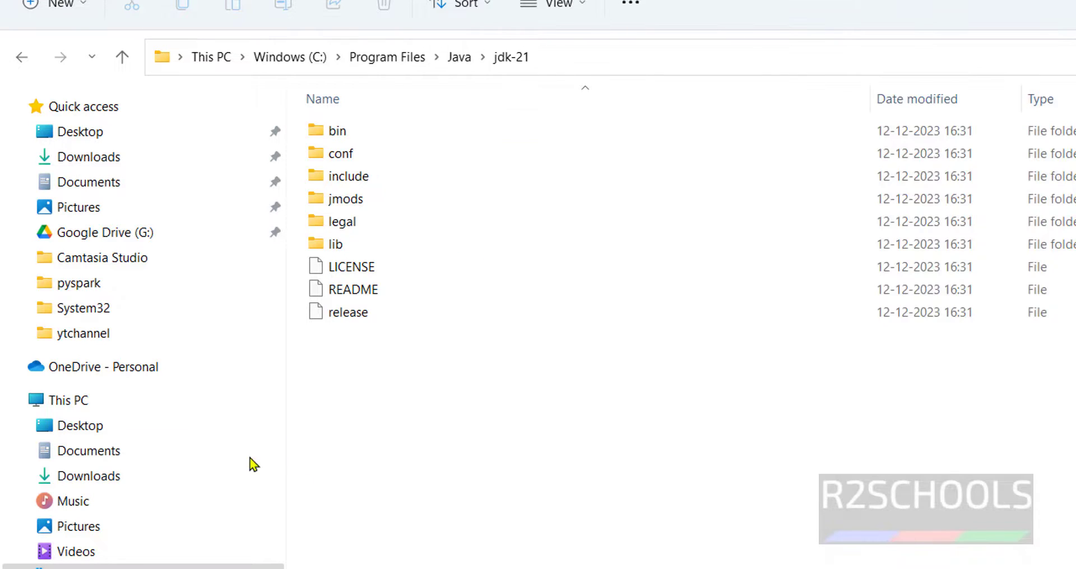
{"action": "right_click", "coordinate": [78, 409]}
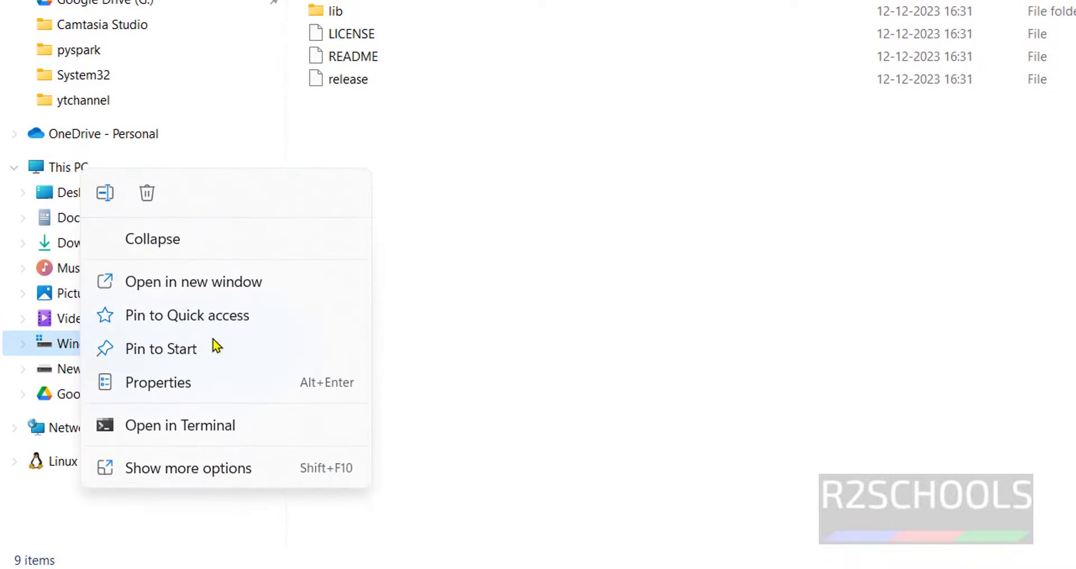
{"action": "left_click", "coordinate": [191, 382]}
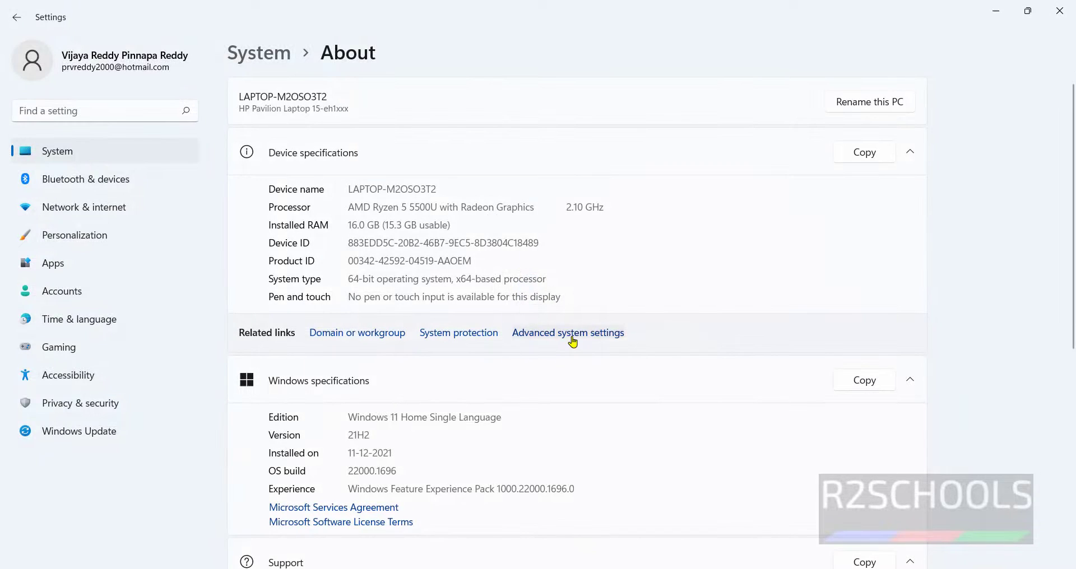
{"action": "left_click", "coordinate": [571, 335]}
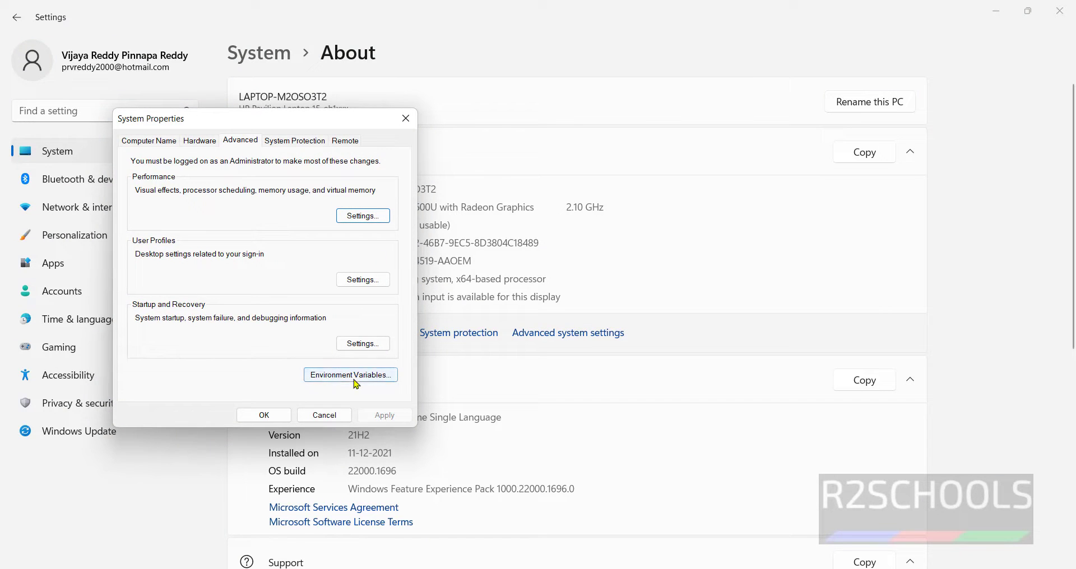
Open Environment Variables and start editing the system Path variable
{"action": "left_click_drag", "start_coordinate": [245, 125], "coordinate": [363, 114]}
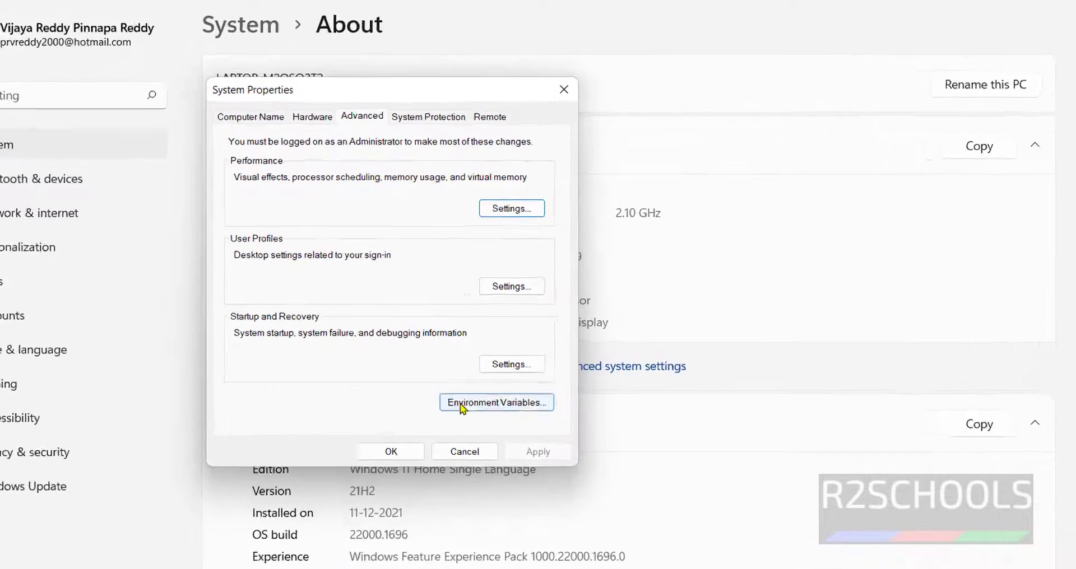
{"action": "left_click", "coordinate": [442, 363]}
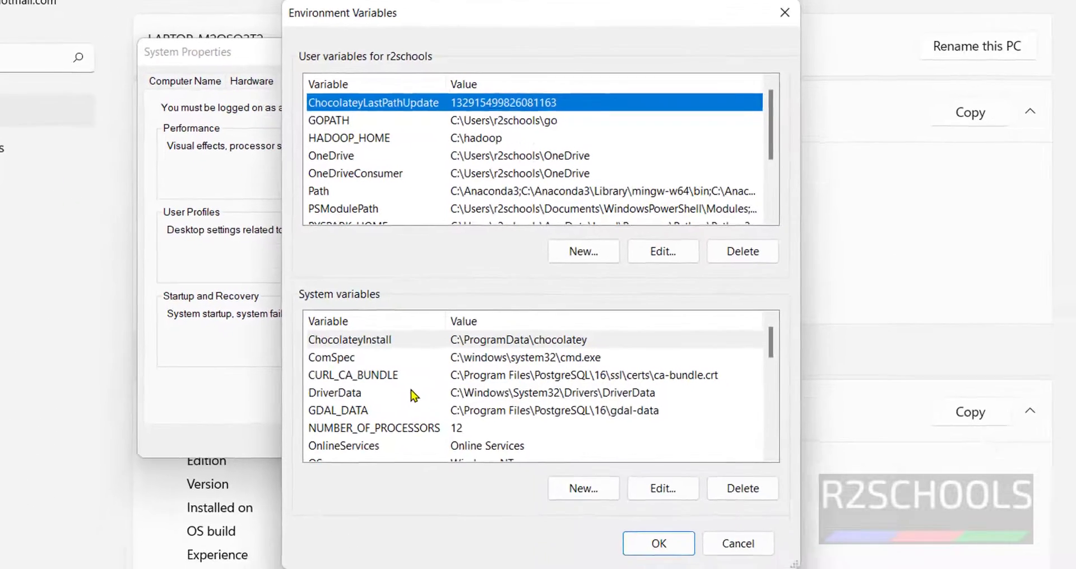
{"action": "left_click", "coordinate": [414, 395]}
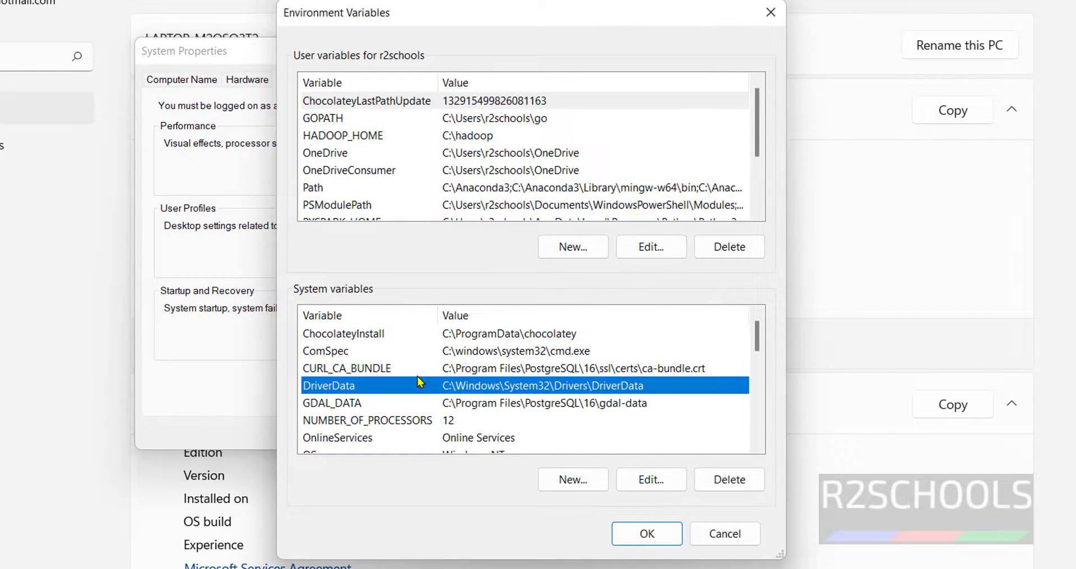
{"action": "scroll", "coordinate": [417, 384], "scroll_direction": "down", "scroll_amount": 2}
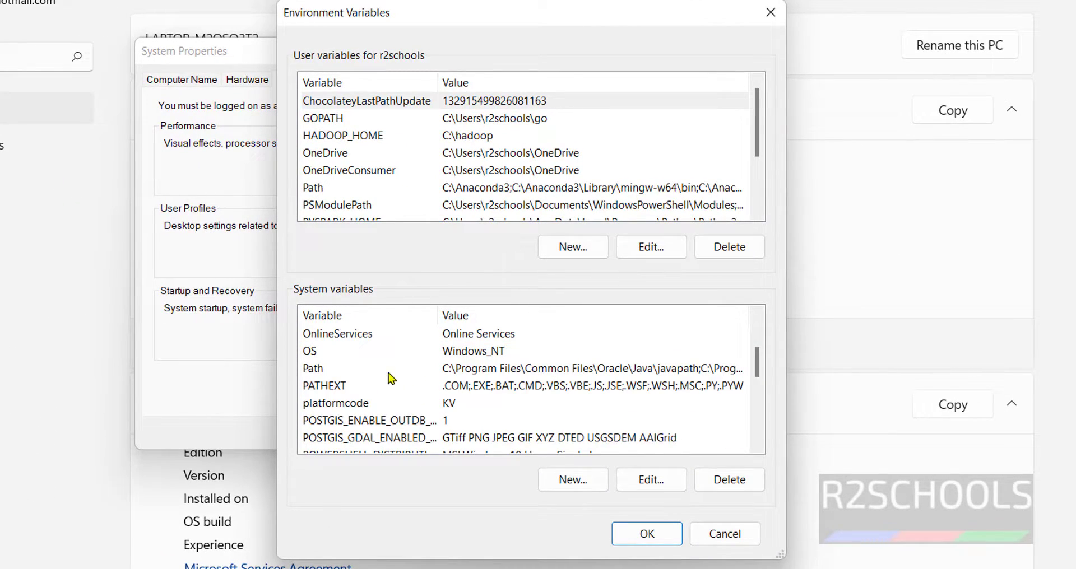
{"action": "left_click", "coordinate": [395, 369]}
{"action": "left_click", "coordinate": [633, 483]}
Add C:\Program Files\Java\jdk-21\ as a new Path entry and confirm both dialogs
{"action": "scroll", "coordinate": [600, 386], "scroll_direction": "down", "scroll_amount": 3}
{"action": "scroll", "coordinate": [537, 330], "scroll_direction": "up", "scroll_amount": 3}
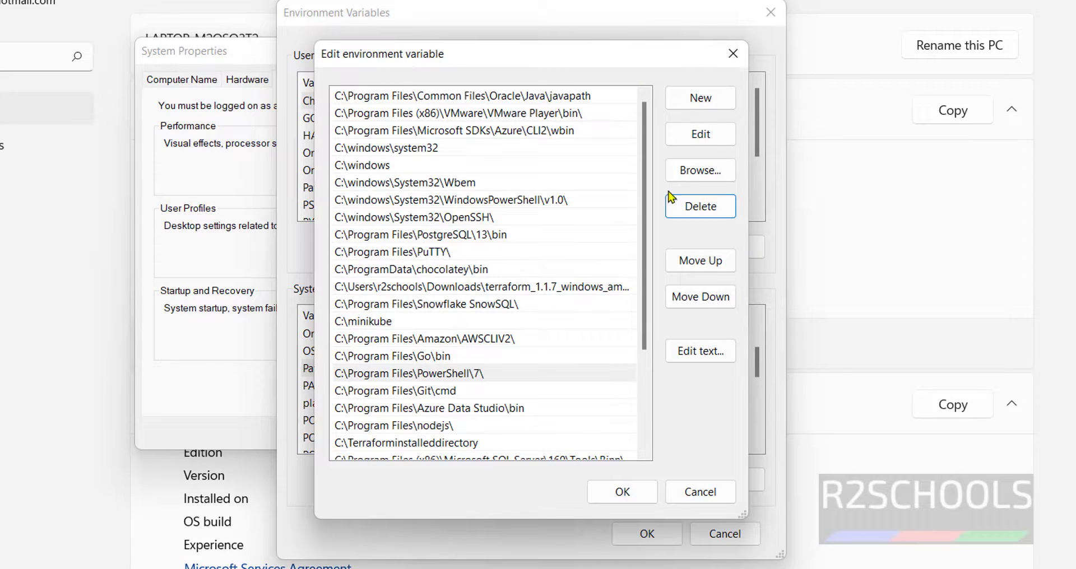
{"action": "left_click", "coordinate": [704, 101]}
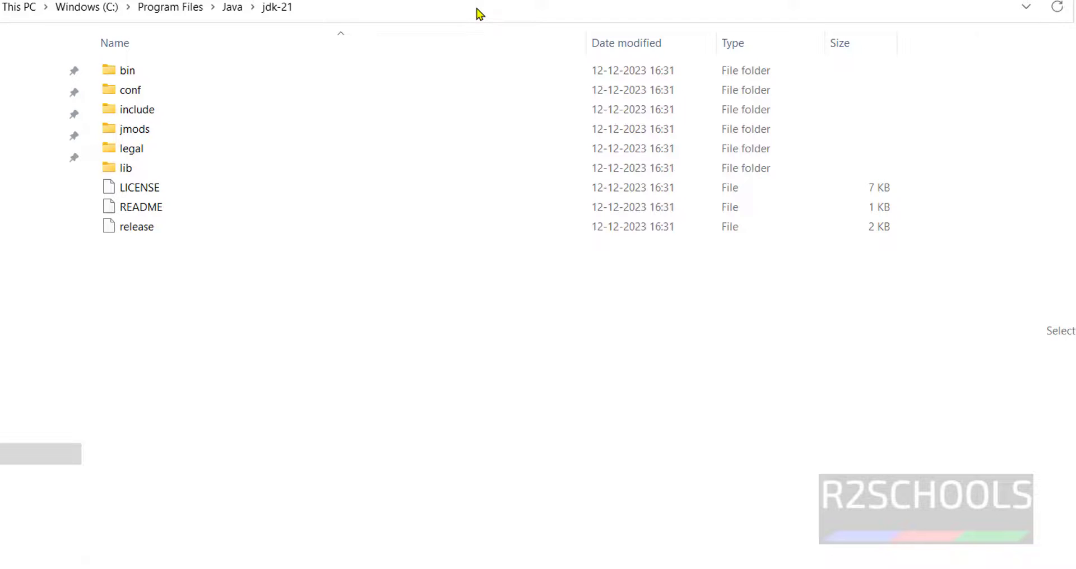
{"action": "left_click", "coordinate": [476, 11]}
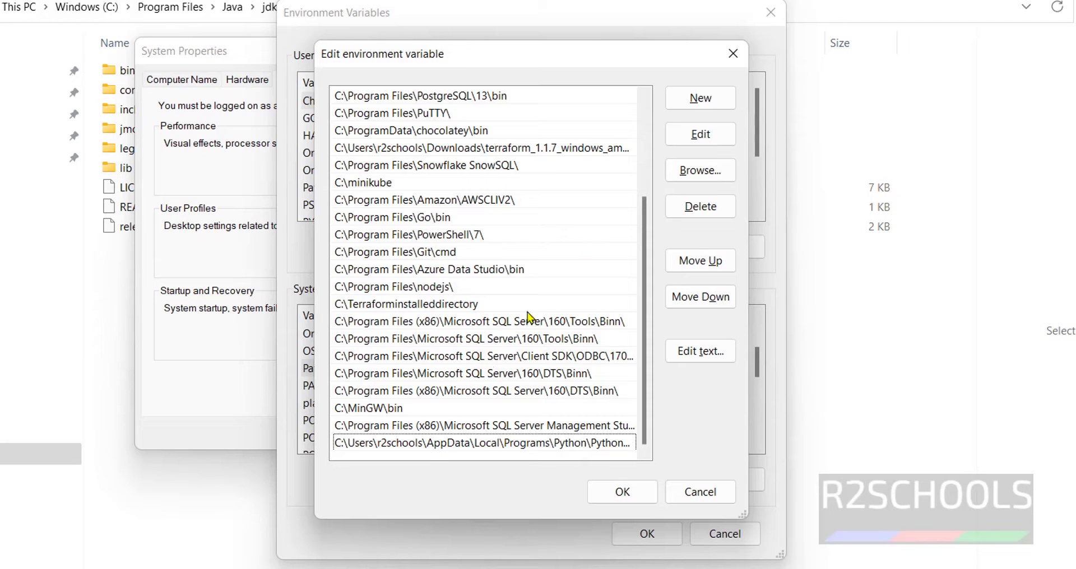
{"action": "left_click", "coordinate": [691, 110]}
{"action": "key", "text": "ctrl+v"}
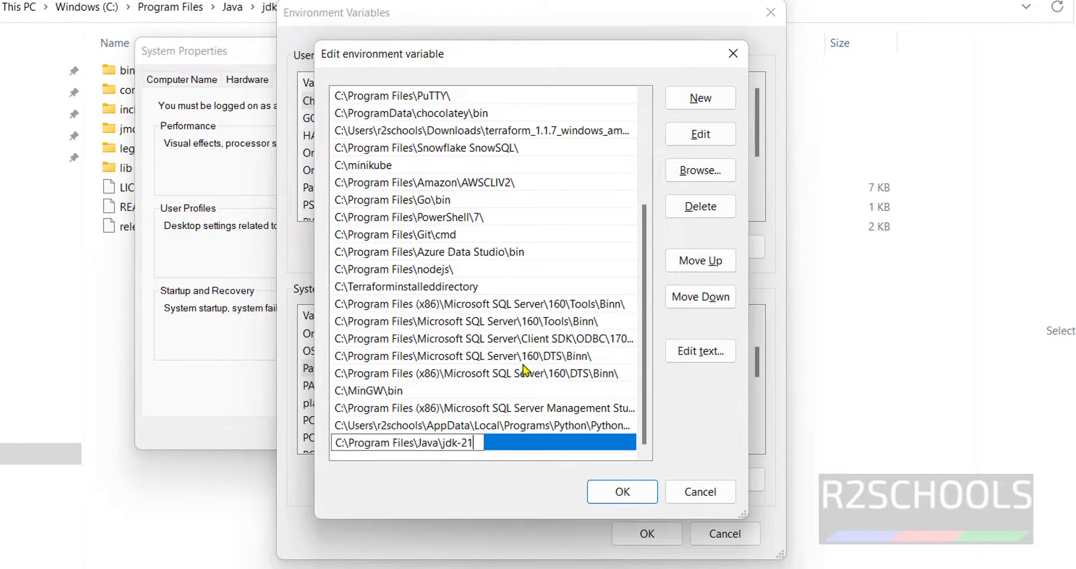
{"action": "type", "text": "\\"}
{"action": "left_click", "coordinate": [621, 492]}
{"action": "left_click", "coordinate": [644, 531]}
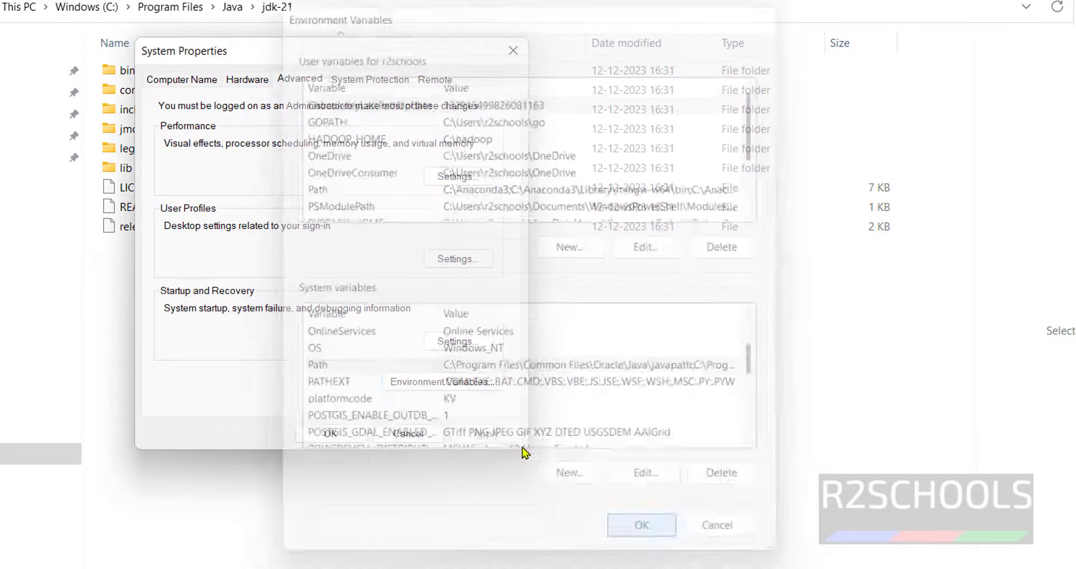
Close System Properties and open the C Practice folder on the C: drive
{"action": "left_click", "coordinate": [341, 437]}
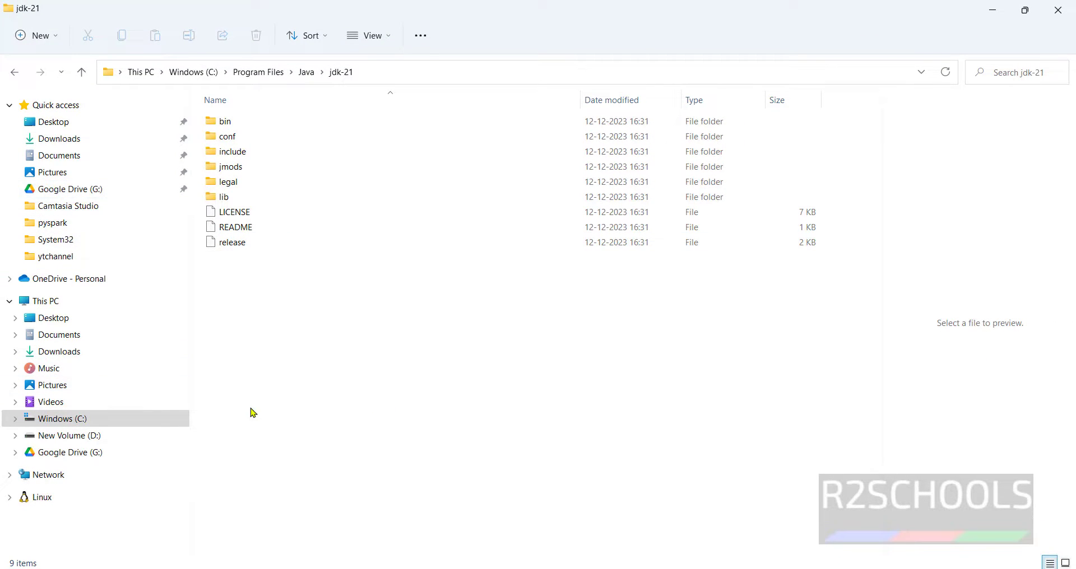
{"action": "left_click", "coordinate": [102, 421]}
{"action": "scroll", "coordinate": [690, 416], "scroll_direction": "down", "scroll_amount": 1}
{"action": "left_click", "coordinate": [775, 354]}
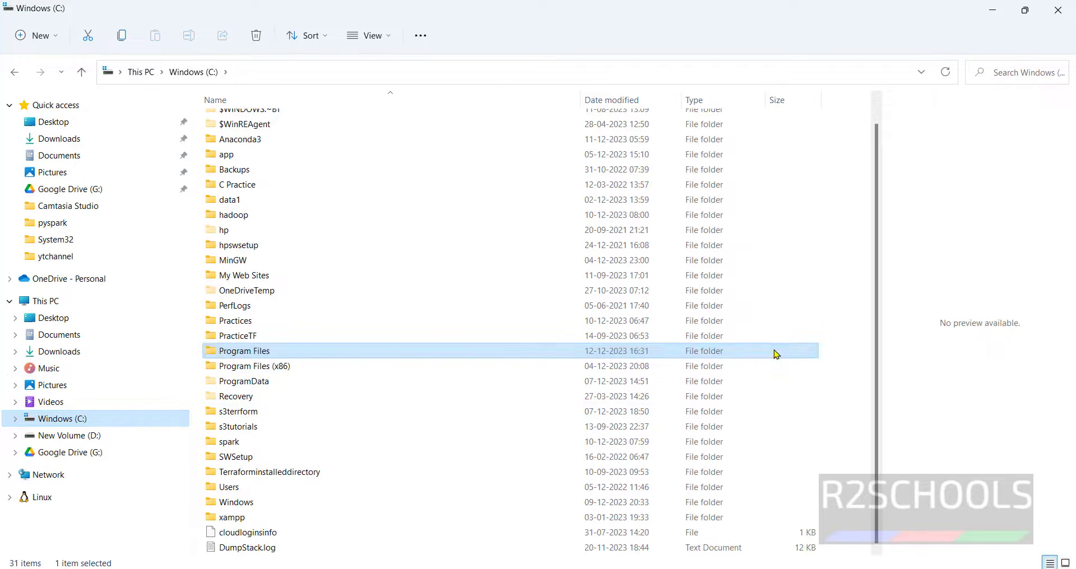
{"action": "right_click", "coordinate": [836, 221]}
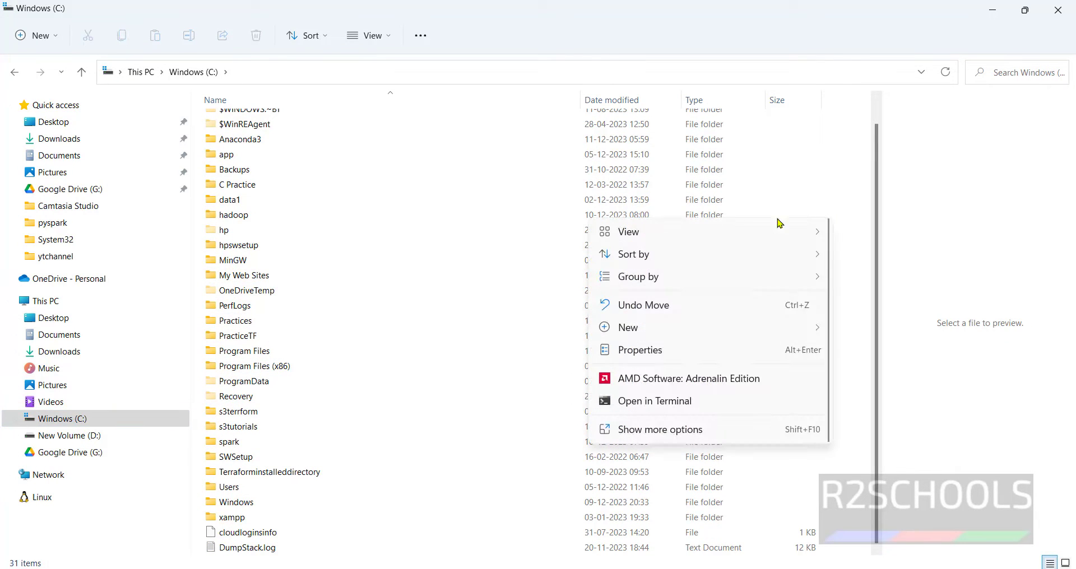
{"action": "left_click", "coordinate": [245, 190]}
{"action": "double_click", "coordinate": [243, 190]}
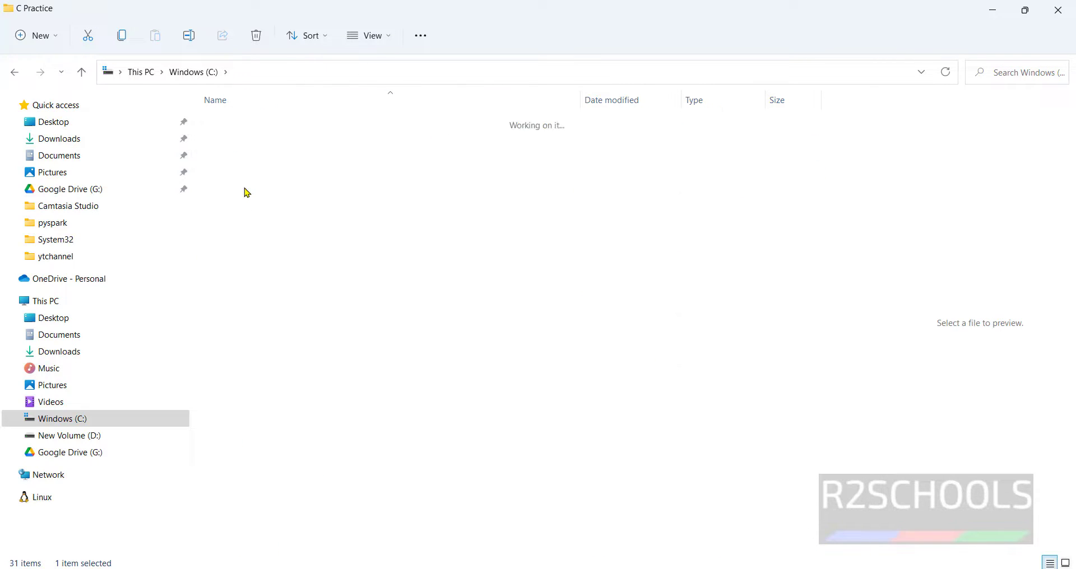
Create a new folder named hellowrold.java, then delete it
{"action": "right_click", "coordinate": [352, 307]}
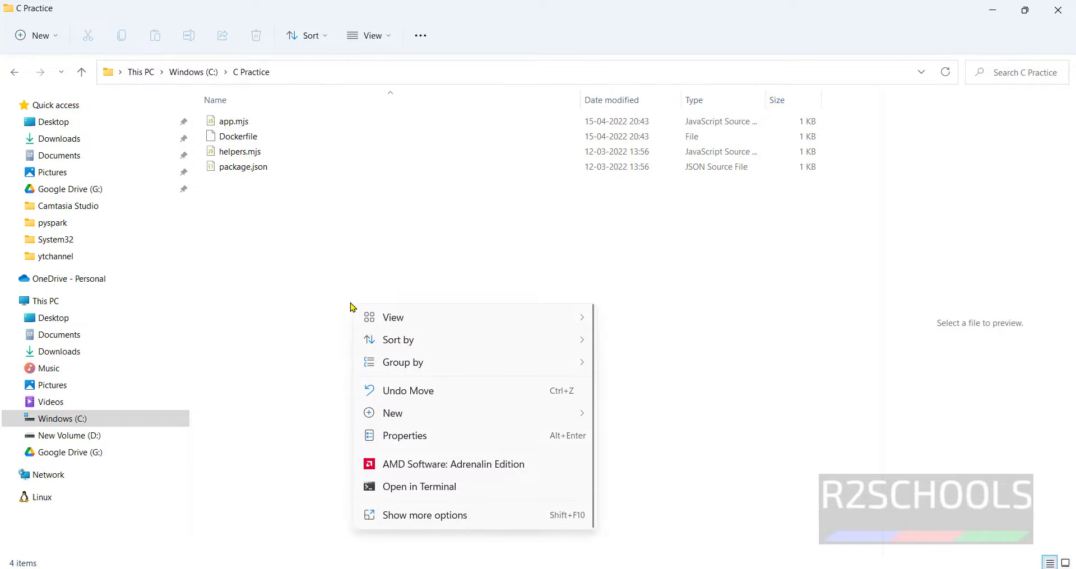
{"action": "mouse_move", "coordinate": [460, 413]}
{"action": "left_click", "coordinate": [672, 167]}
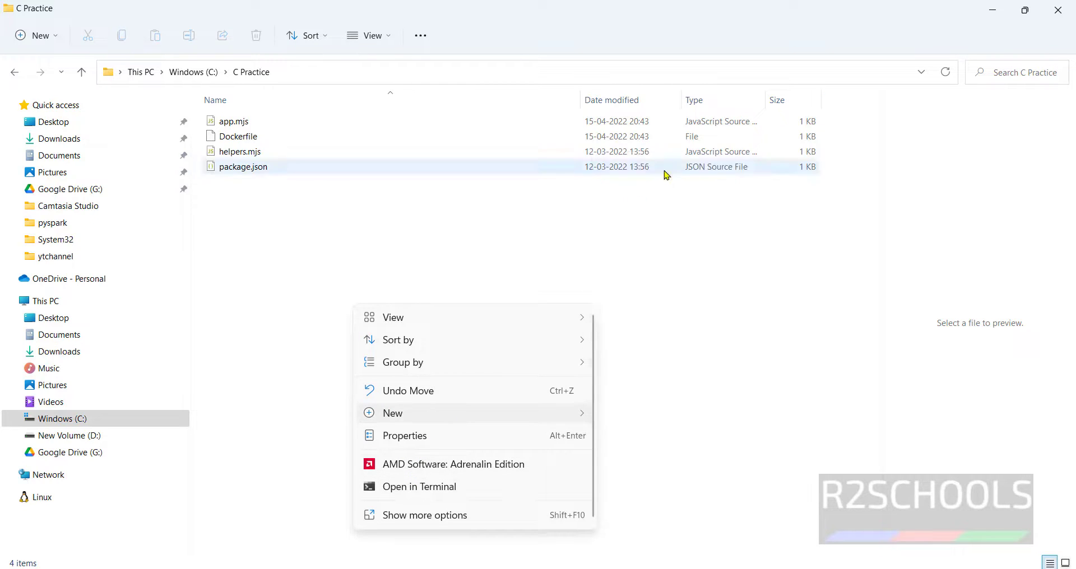
{"action": "type", "text": "hellowrold.java"}
{"action": "key", "text": "Return"}
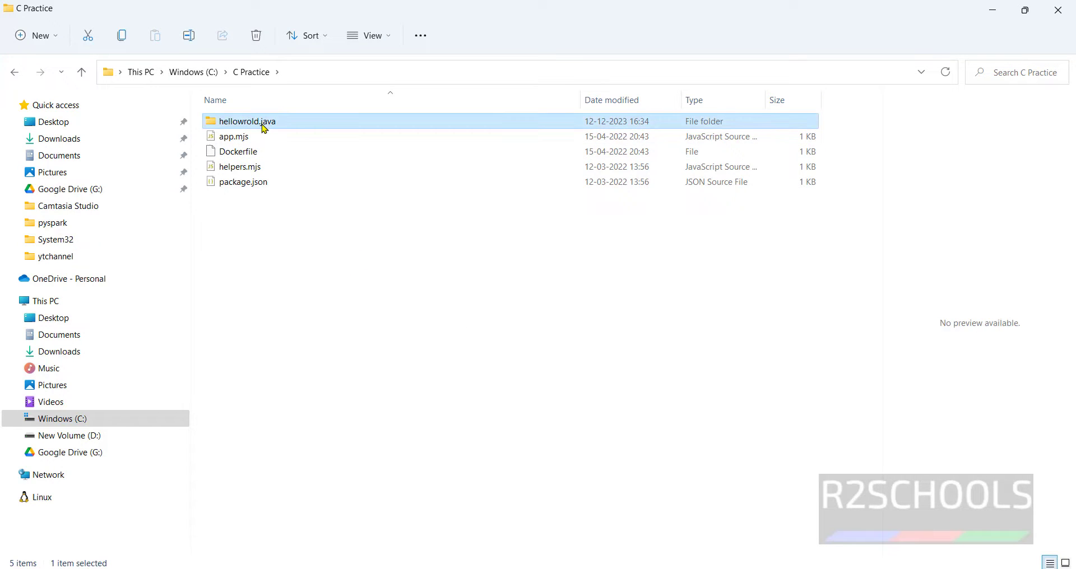
{"action": "key", "text": "Delete"}
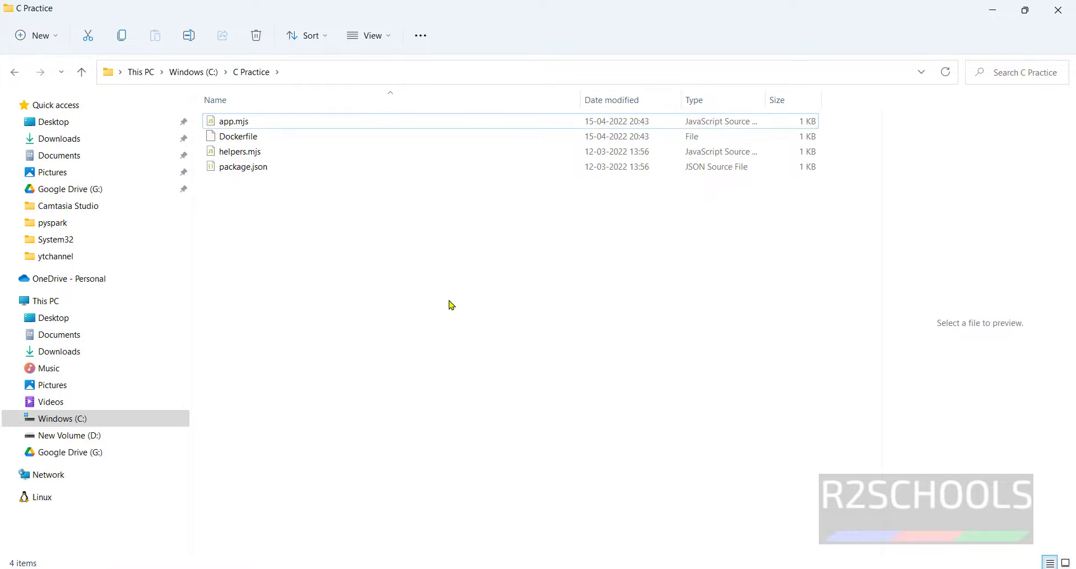
{"action": "right_click", "coordinate": [316, 358]}
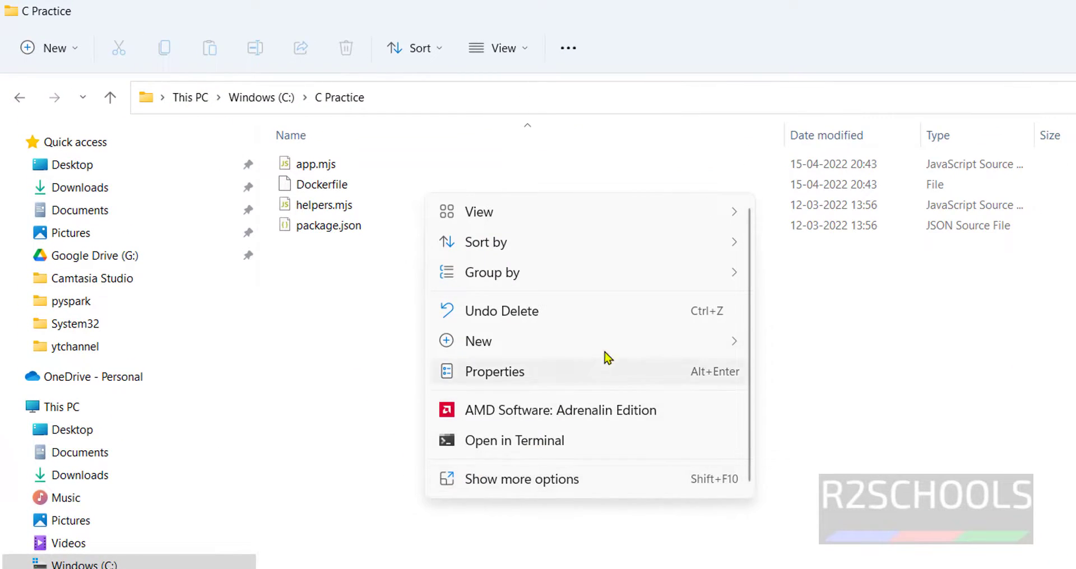
Create a new text document named helloworld.java in C Practice, accepting the extension change
{"action": "mouse_move", "coordinate": [723, 341]}
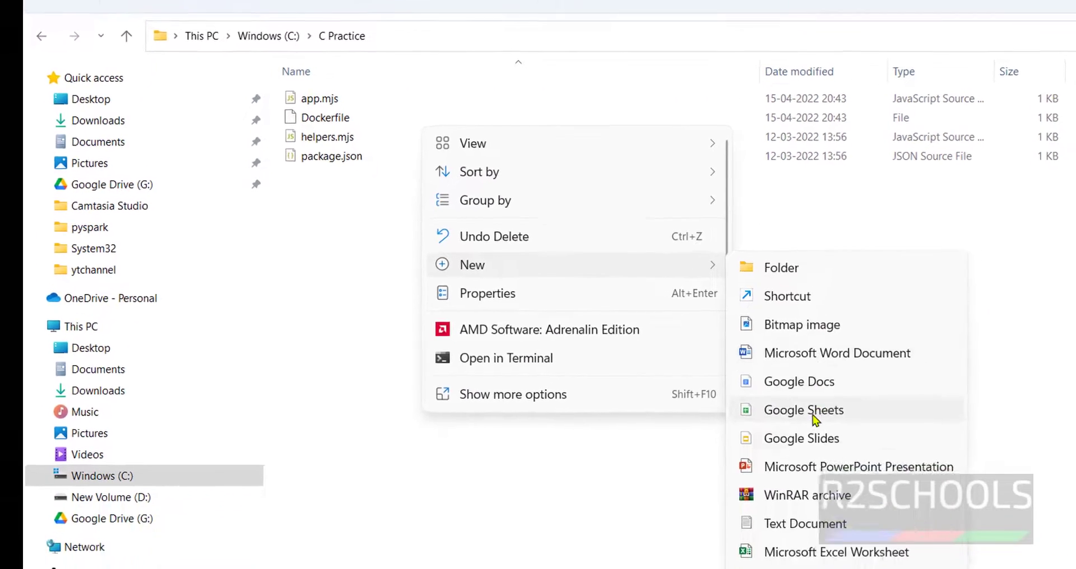
{"action": "left_click", "coordinate": [787, 568]}
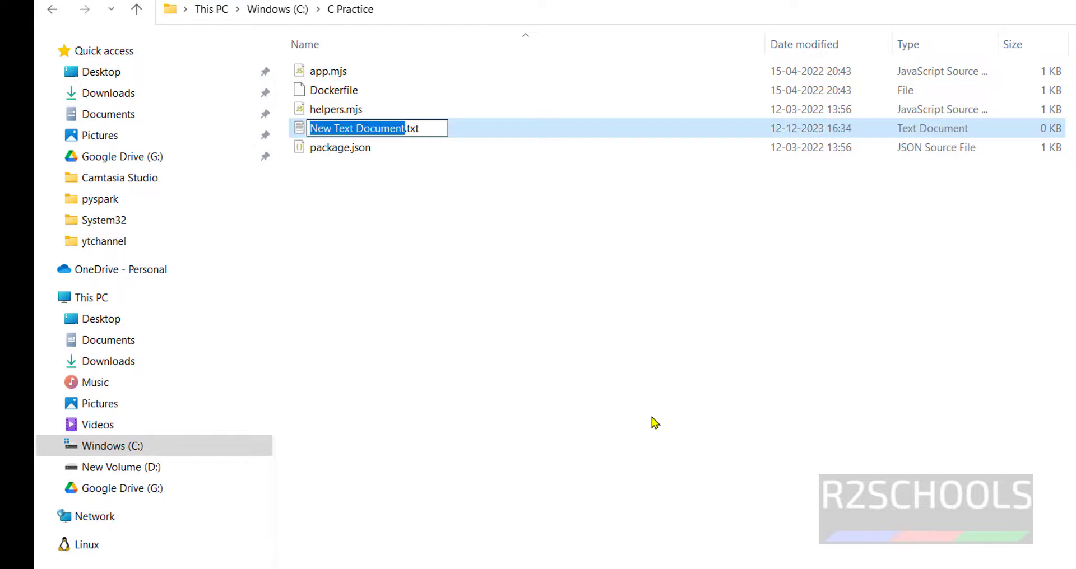
{"action": "key", "text": "BackSpace"}
{"action": "key", "text": "Delete"}
{"action": "key", "text": "Delete"}
{"action": "key", "text": "Delete"}
{"action": "key", "text": "Delete"}
{"action": "type", "text": "hell"}
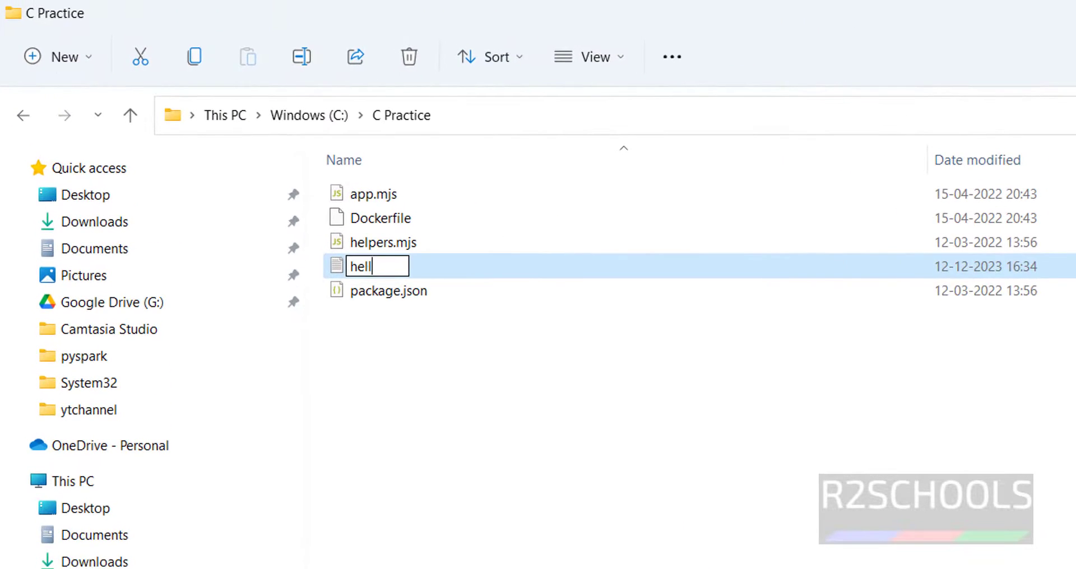
{"action": "type", "text": "oworl"}
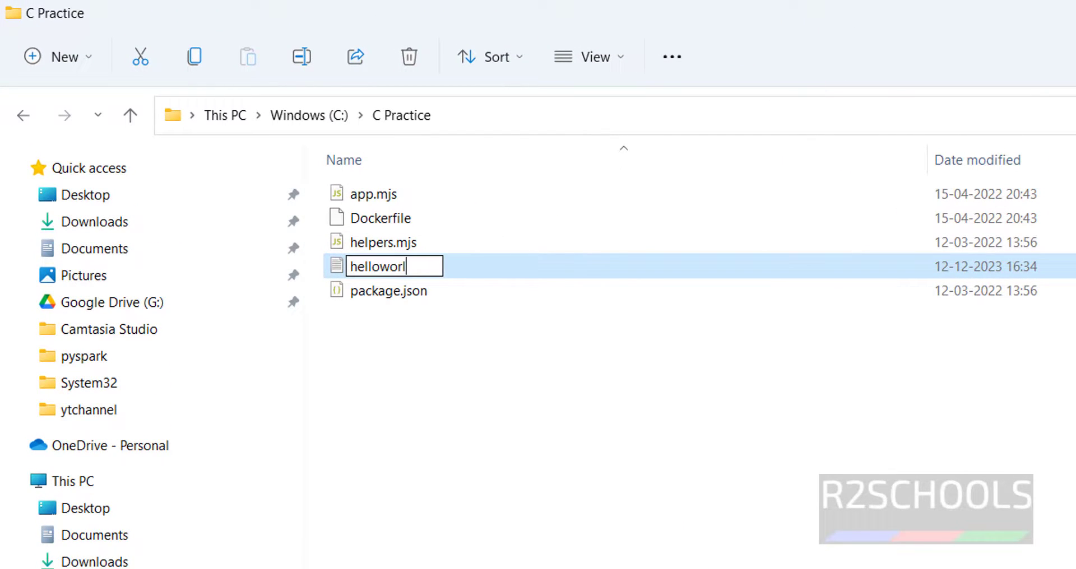
{"action": "type", "text": "d.java"}
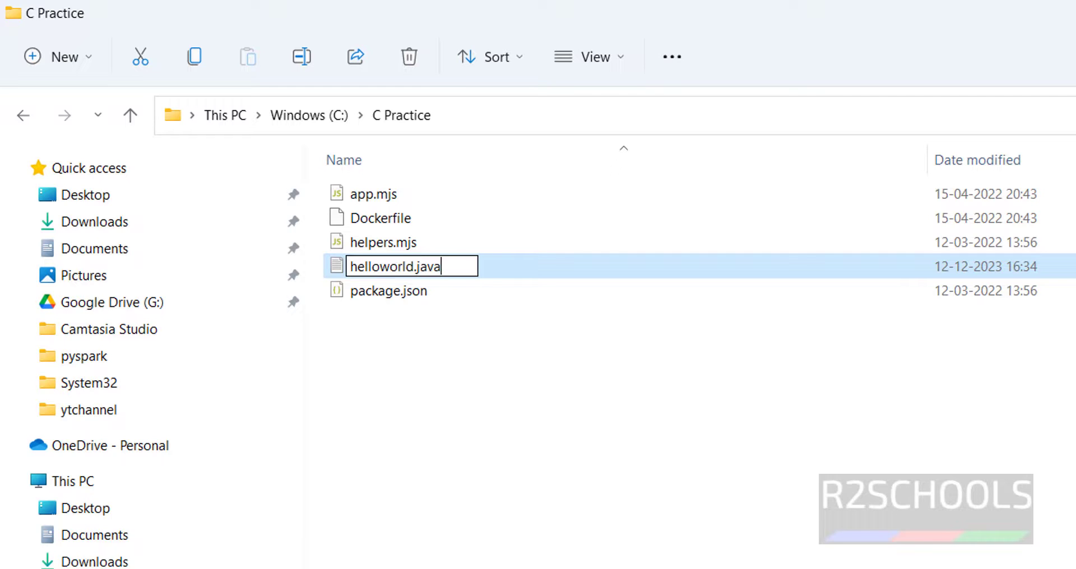
{"action": "key", "text": "Return"}
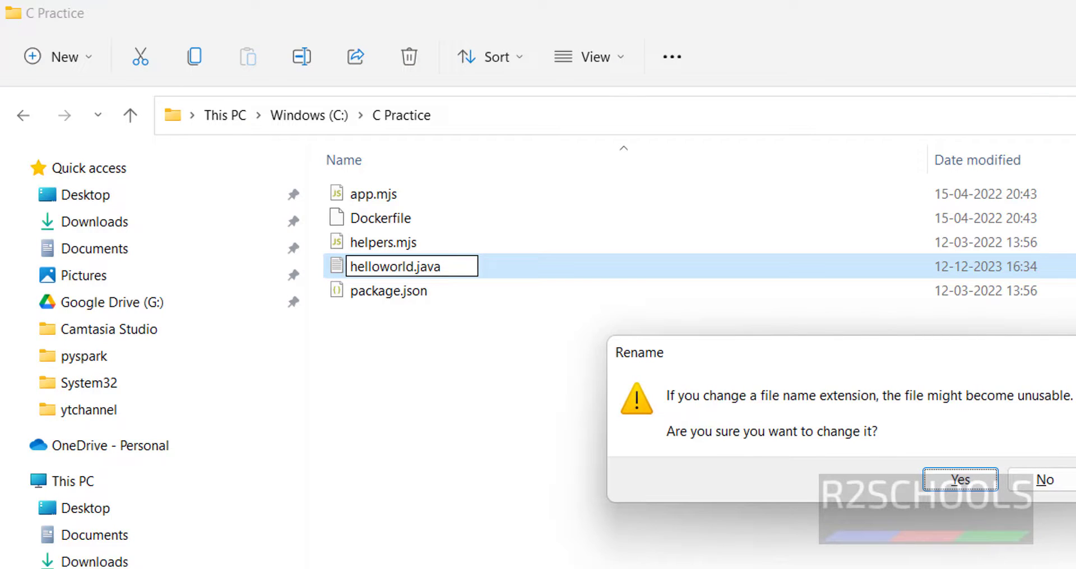
{"action": "left_click", "coordinate": [973, 482]}
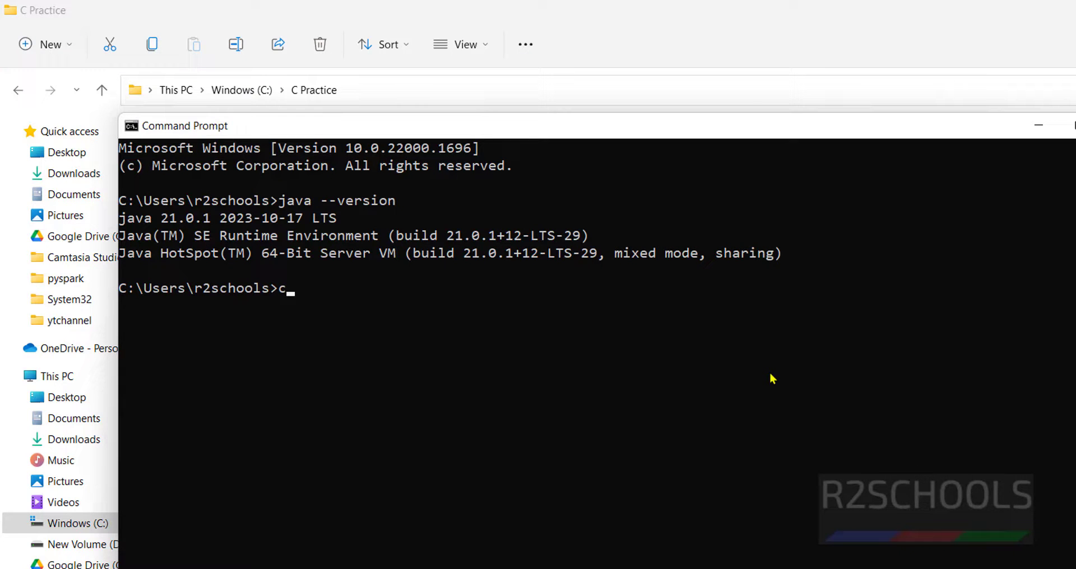
Change the console directory from the C: root into "C Practice"
{"action": "type", "text": "cd\\"}
{"action": "key", "text": "Return"}
{"action": "type", "text": "cd C"}
{"action": "key", "text": "BackSpace"}
{"action": "type", "text": "\"C Practice\""}
{"action": "key", "text": "Return"}
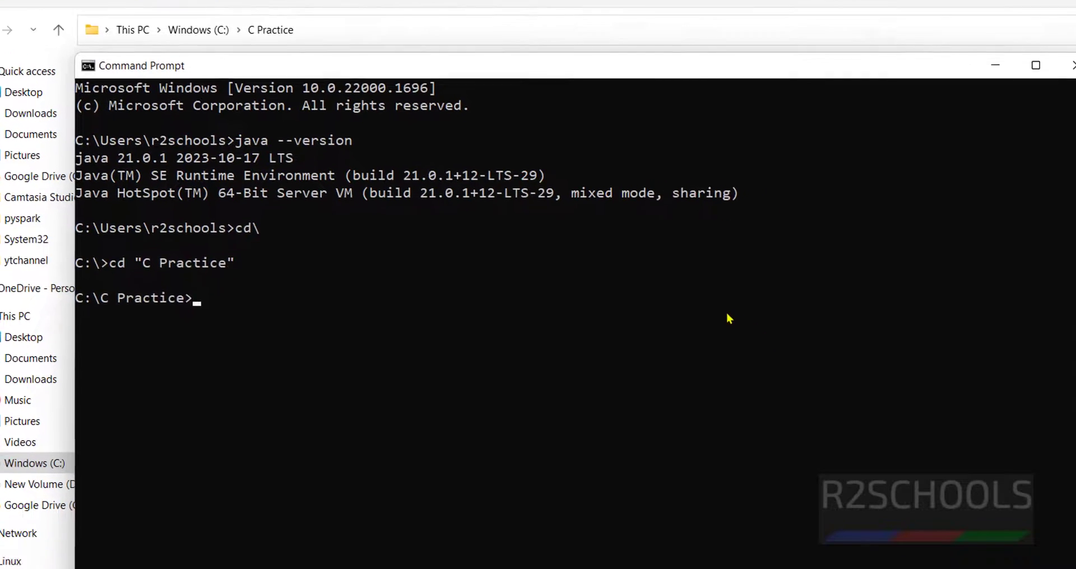
List the folder with dir, highlighting the 0-byte helloworld.java entry
{"action": "type", "text": "dir"}
{"action": "key", "text": "Return"}
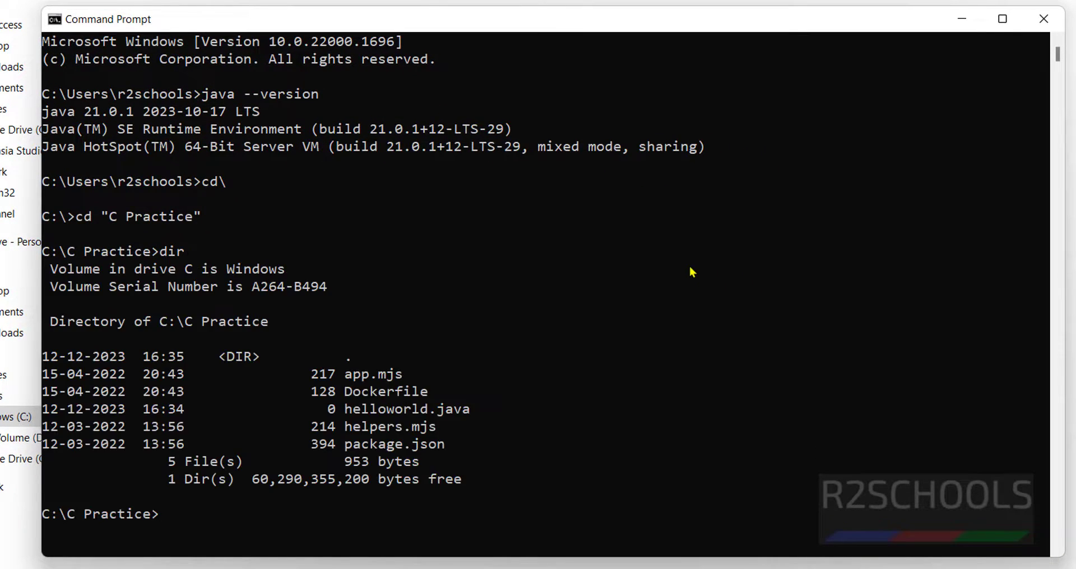
{"action": "left_click_drag", "start_coordinate": [344, 412], "coordinate": [472, 414]}
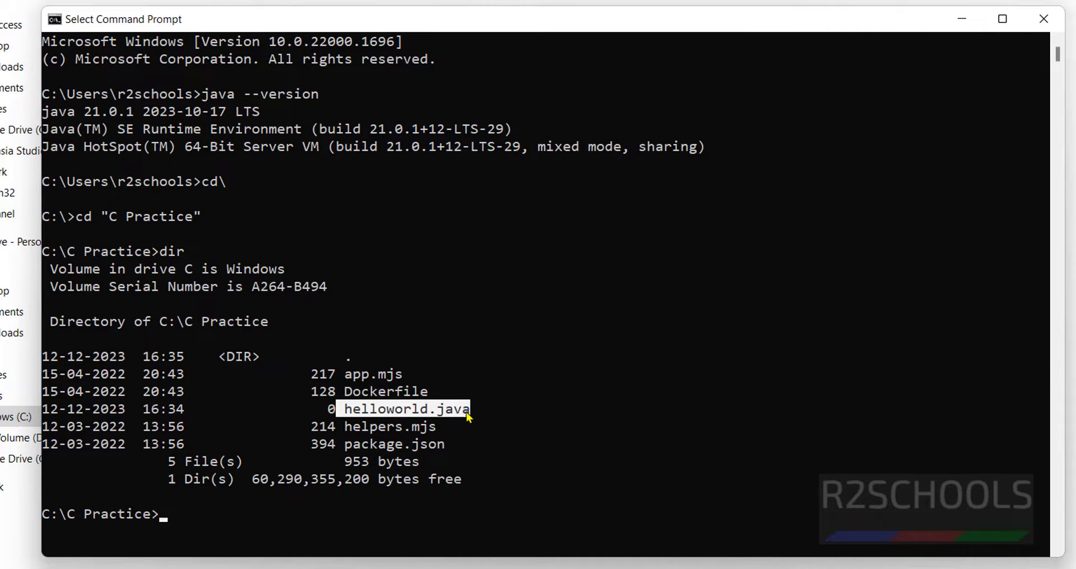
{"action": "left_click", "coordinate": [584, 357]}
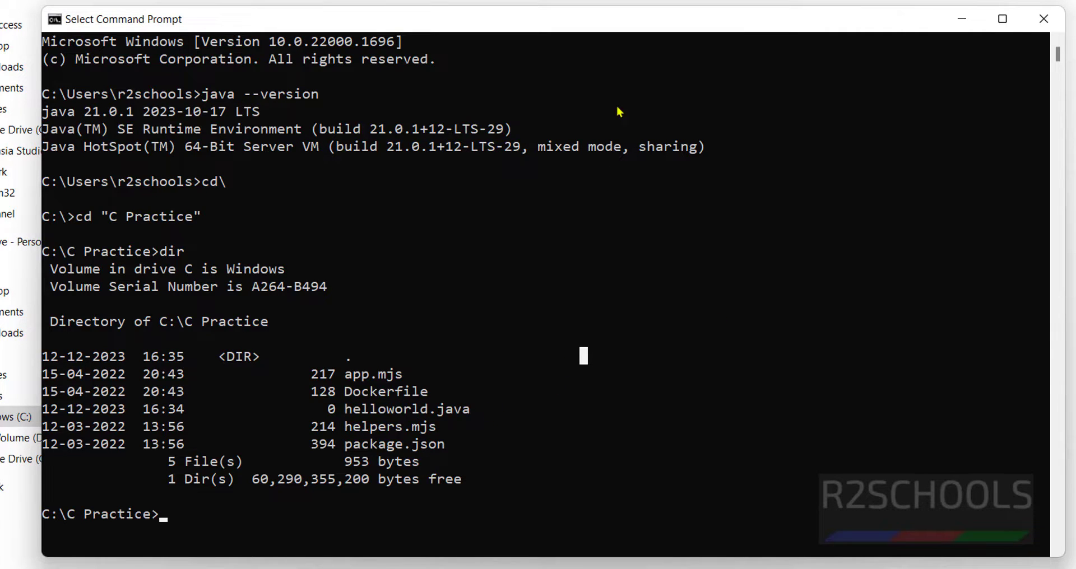
{"action": "key", "text": "alt+Tab"}
Open helloworld.java in Notepad through Open with > Choose another app
{"action": "right_click", "coordinate": [259, 90]}
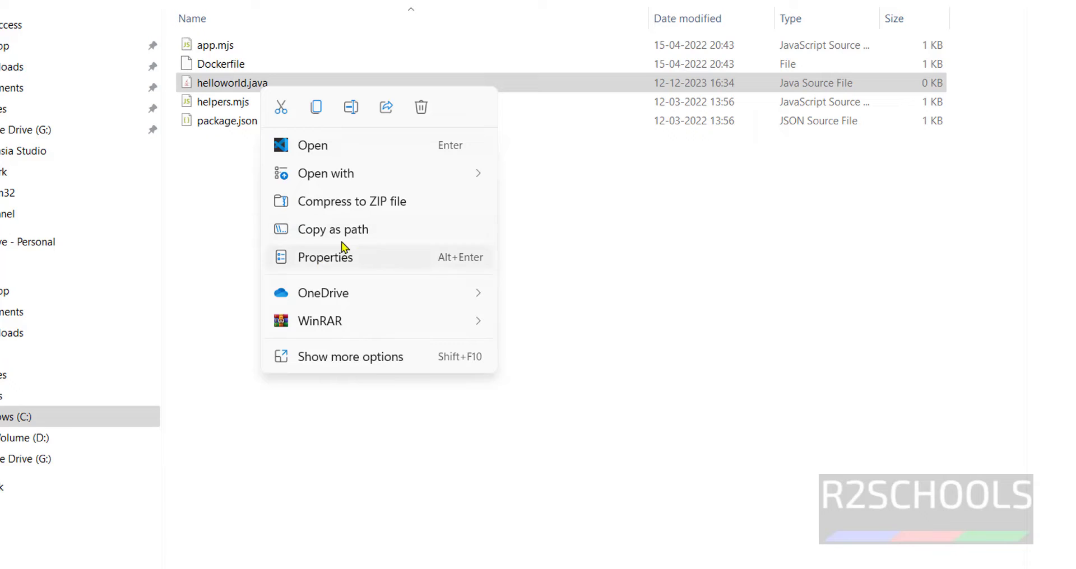
{"action": "mouse_move", "coordinate": [370, 179]}
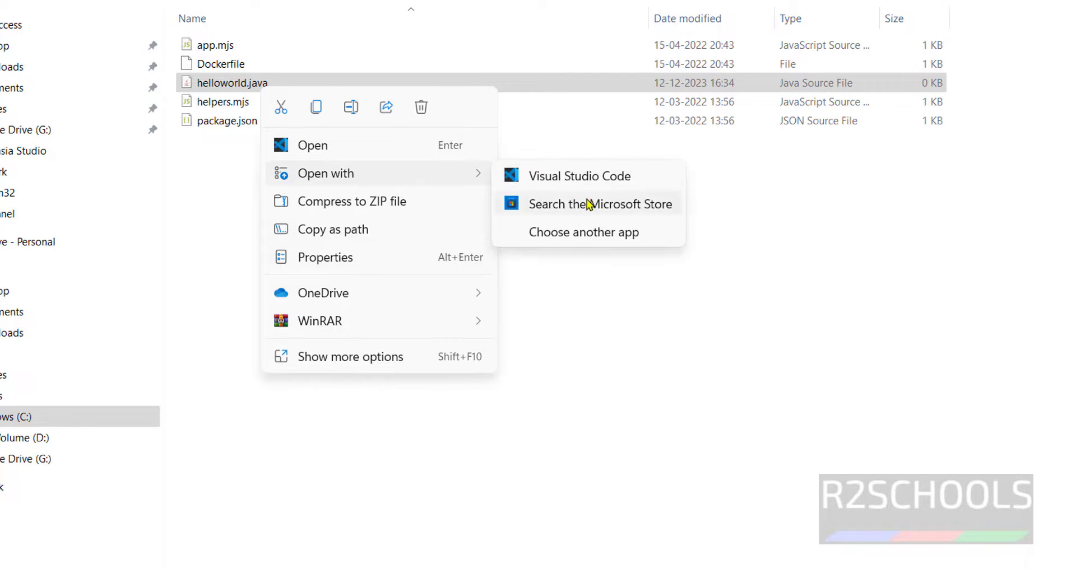
{"action": "left_click", "coordinate": [569, 236]}
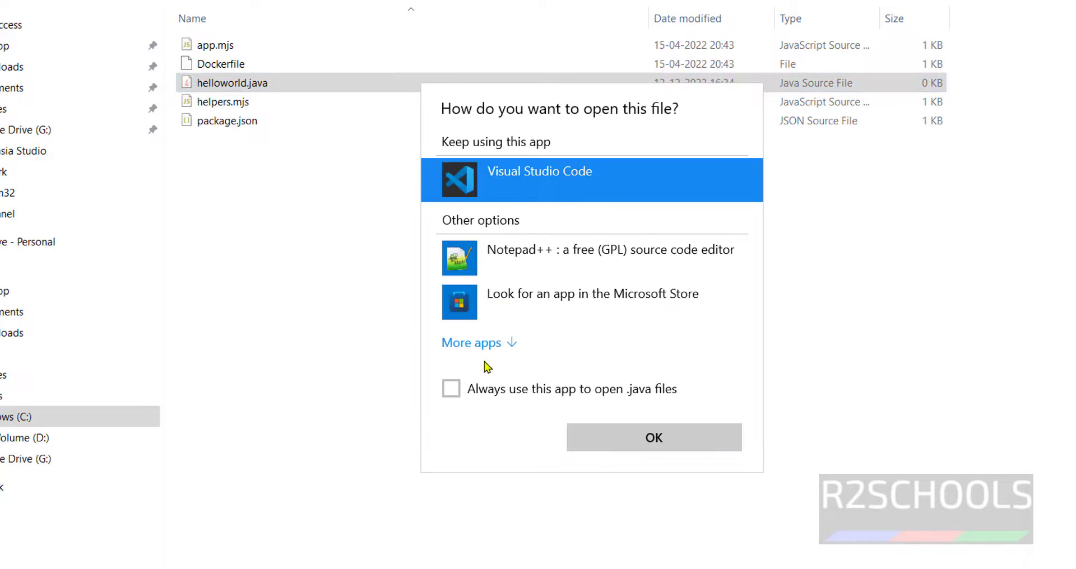
{"action": "left_click", "coordinate": [485, 350]}
{"action": "scroll", "coordinate": [583, 305], "scroll_direction": "down", "scroll_amount": 3}
{"action": "left_click", "coordinate": [546, 299]}
{"action": "left_click", "coordinate": [631, 507]}
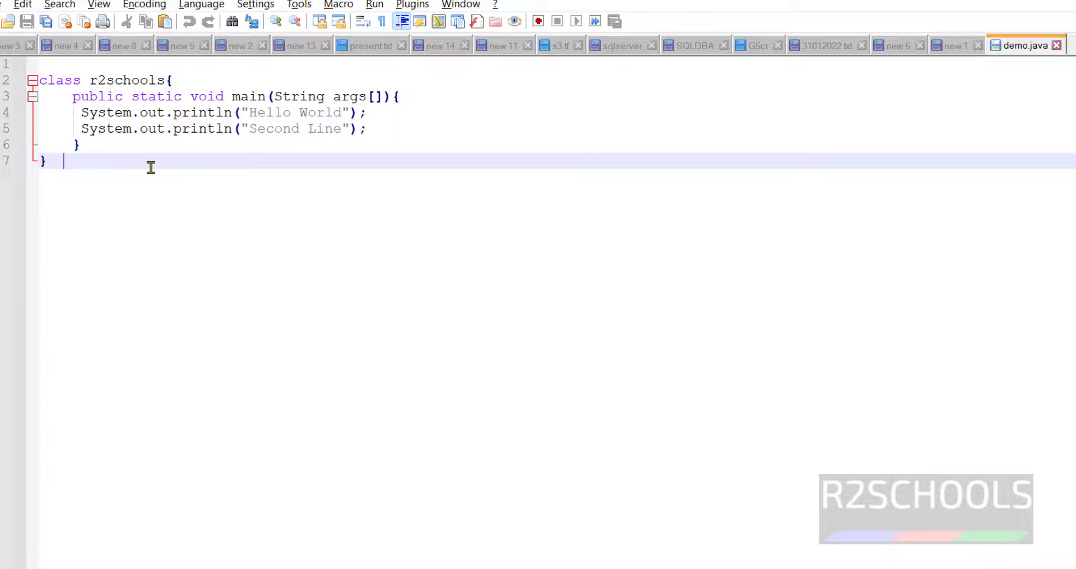
Paste the r2schools class code from demo.java into helloworld.java and save it
{"action": "left_click_drag", "start_coordinate": [150, 168], "coordinate": [22, 79]}
{"action": "key", "text": "ctrl+c"}
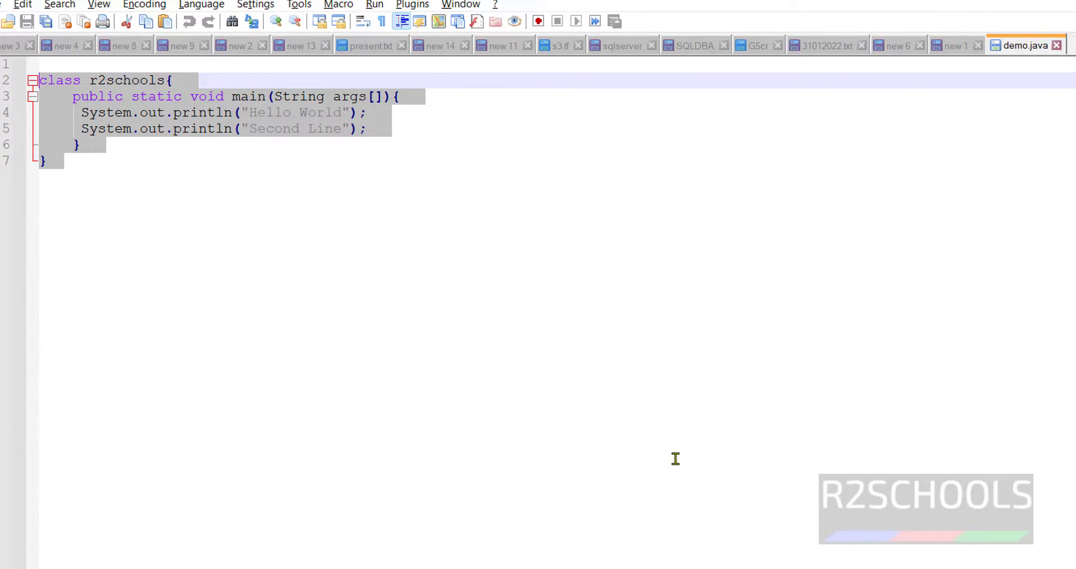
{"action": "key", "text": "alt+Tab"}
{"action": "key", "text": "ctrl+v"}
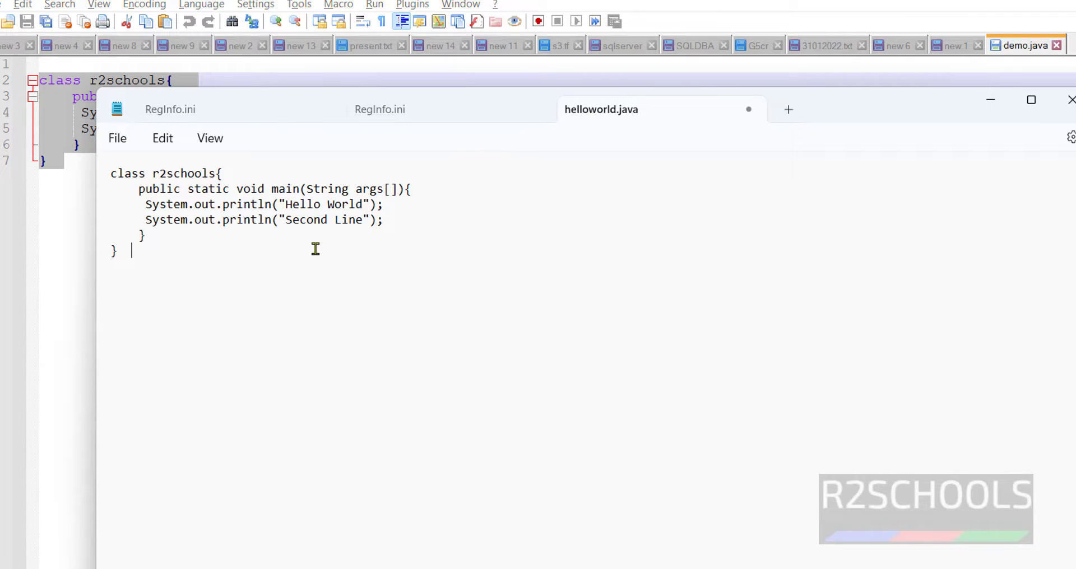
{"action": "left_click", "coordinate": [748, 109]}
{"action": "left_click", "coordinate": [1068, 99]}
{"action": "key", "text": "alt+Tab"}
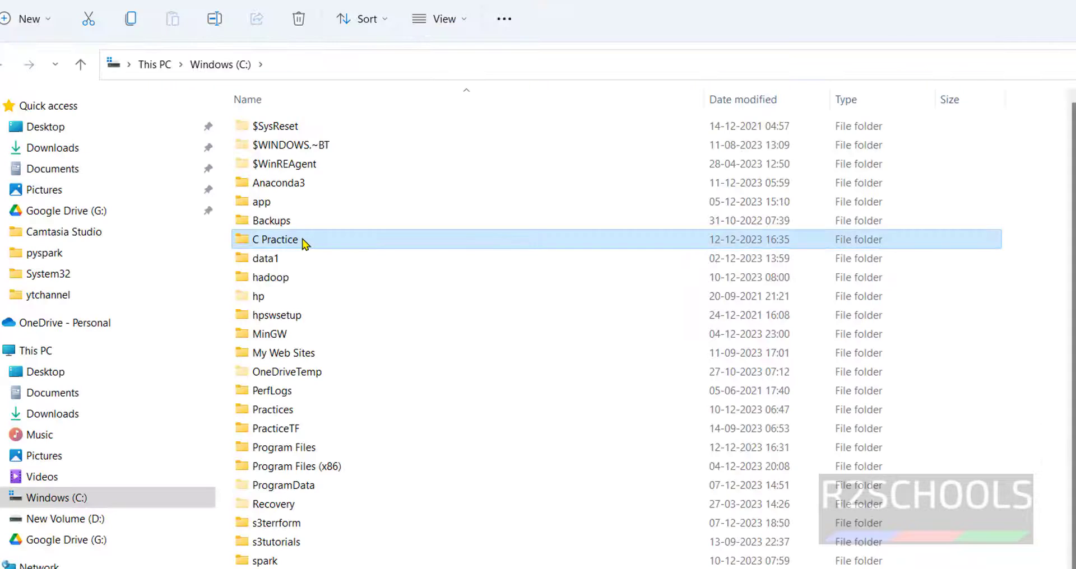
Enter the C Practice folder and open the 1 KB helloworld.java in Notepad
{"action": "double_click", "coordinate": [305, 242]}
{"action": "left_click", "coordinate": [301, 168]}
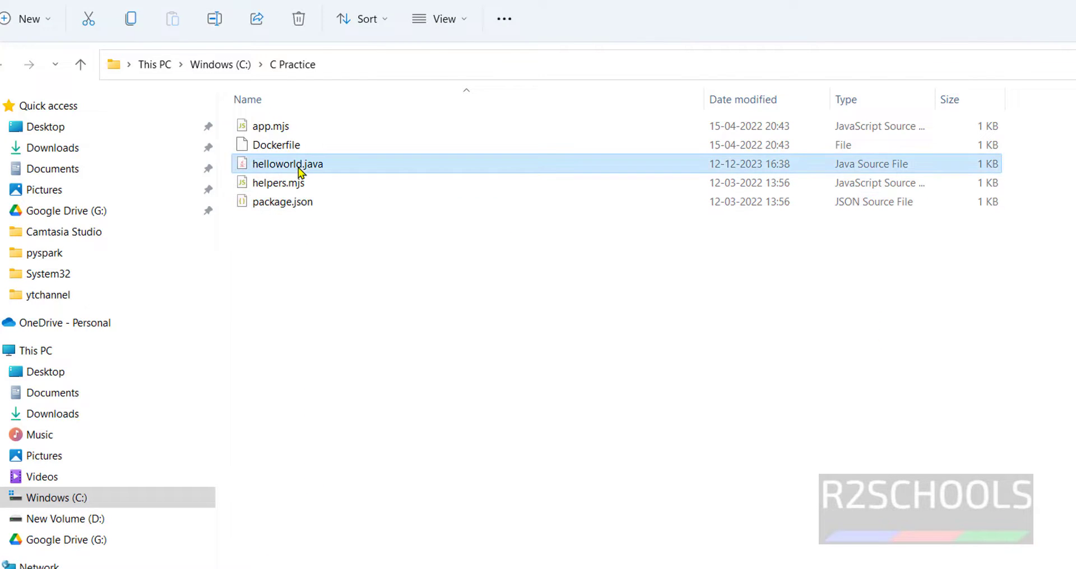
{"action": "right_click", "coordinate": [299, 167]}
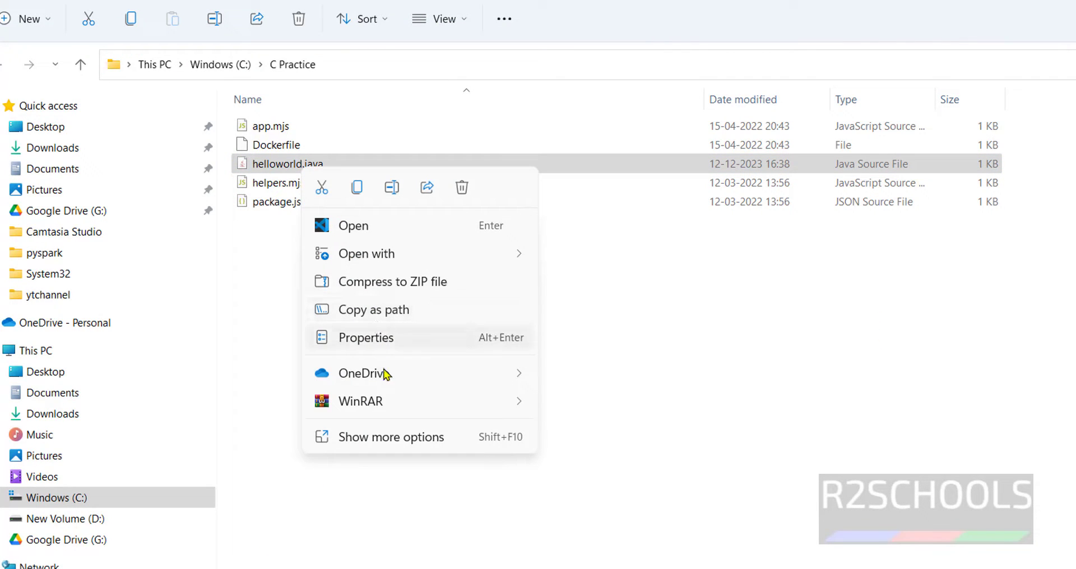
{"action": "mouse_move", "coordinate": [439, 254]}
{"action": "left_click", "coordinate": [596, 266]}
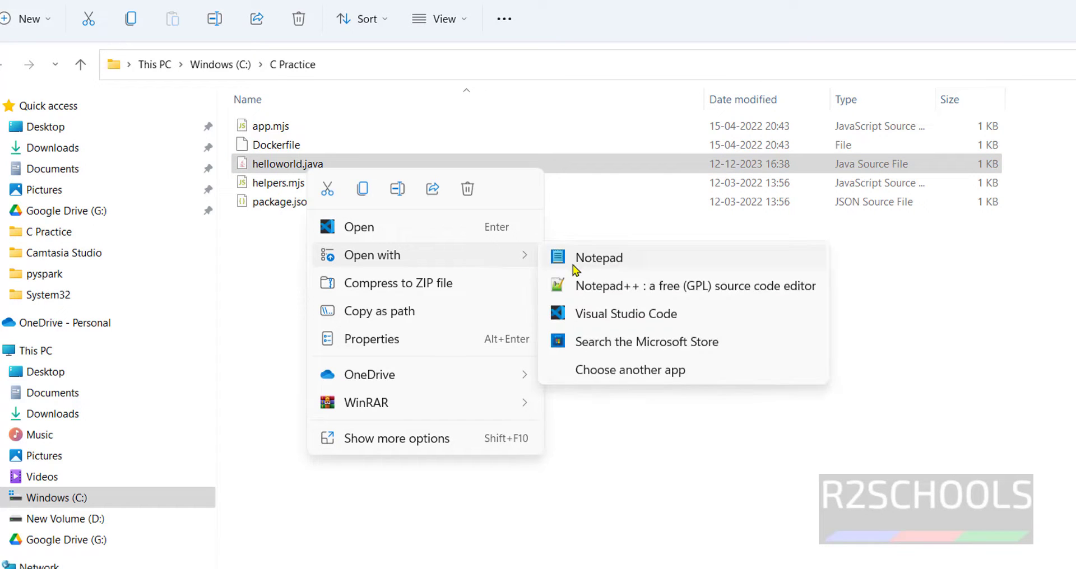
{"action": "left_click", "coordinate": [577, 267]}
Clear the console with cls and rerun dir, highlighting helloworld.java at 165 bytes
{"action": "left_click_drag", "start_coordinate": [292, 321], "coordinate": [111, 151]}
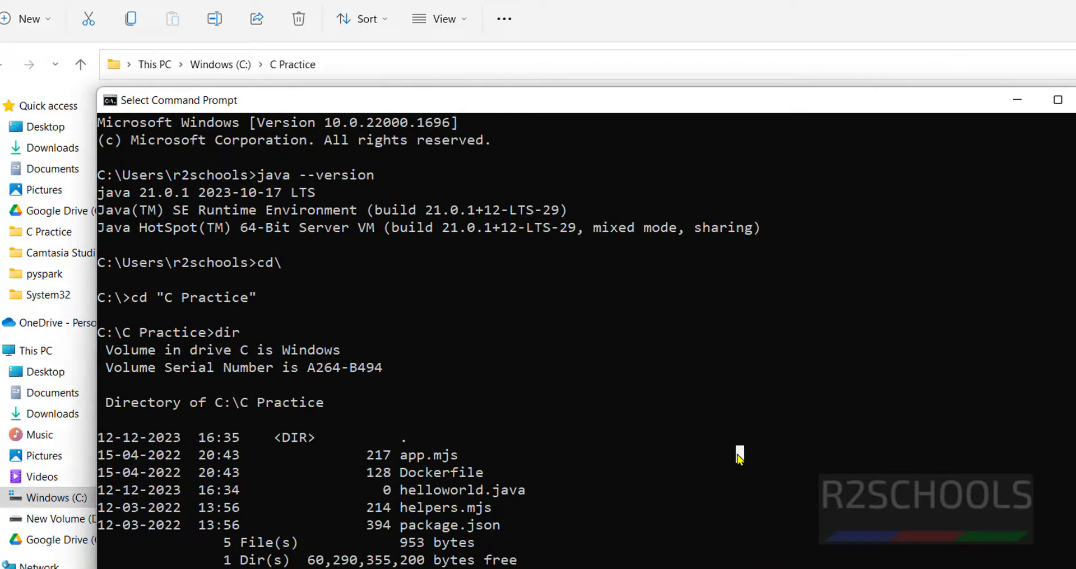
{"action": "type", "text": "cls"}
{"action": "key", "text": "Return"}
{"action": "type", "text": "dir"}
{"action": "key", "text": "Return"}
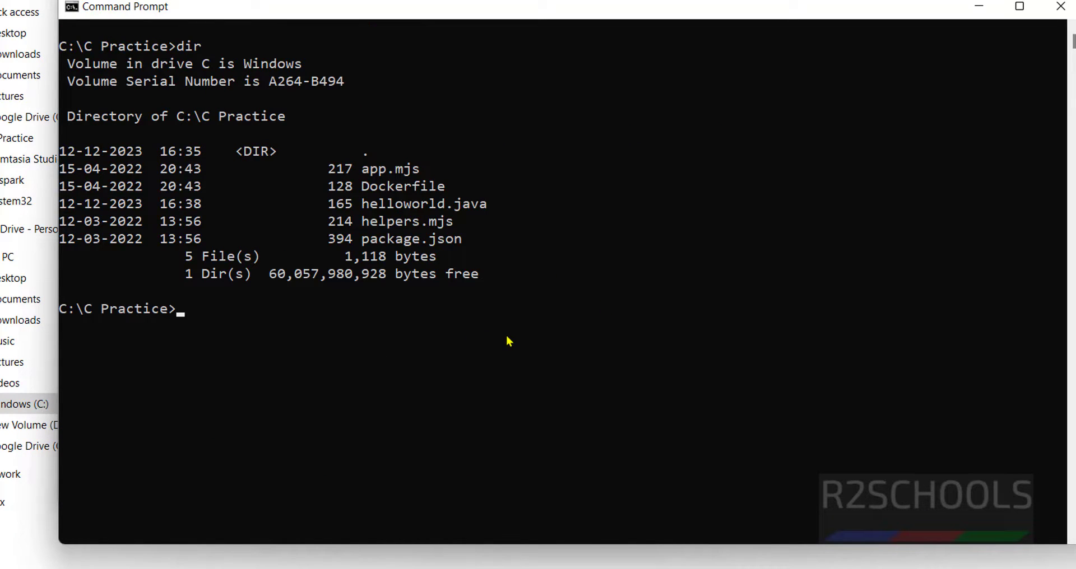
{"action": "left_click", "coordinate": [364, 207]}
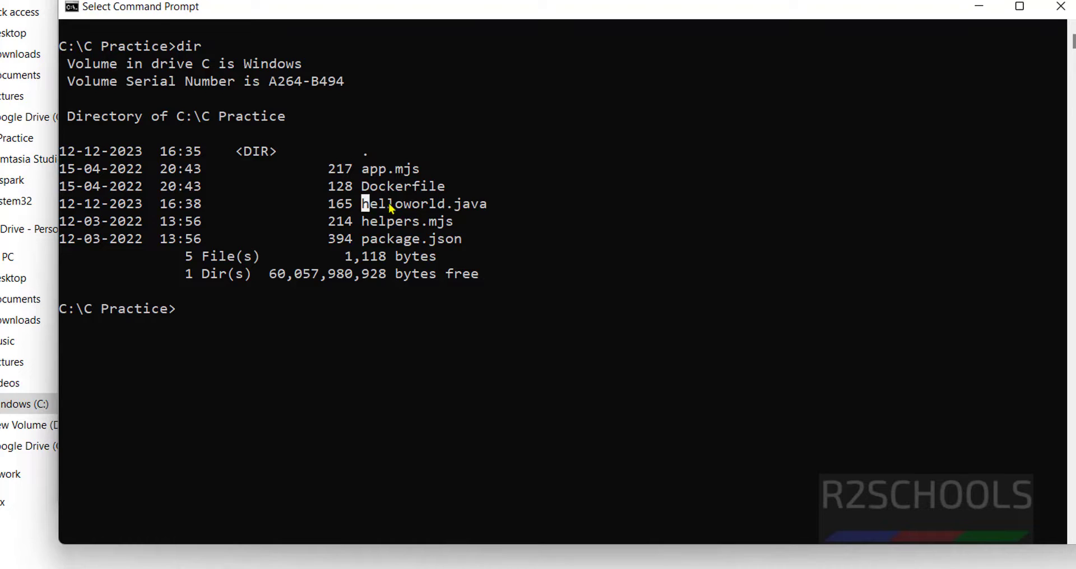
{"action": "left_click_drag", "start_coordinate": [391, 208], "coordinate": [485, 209]}
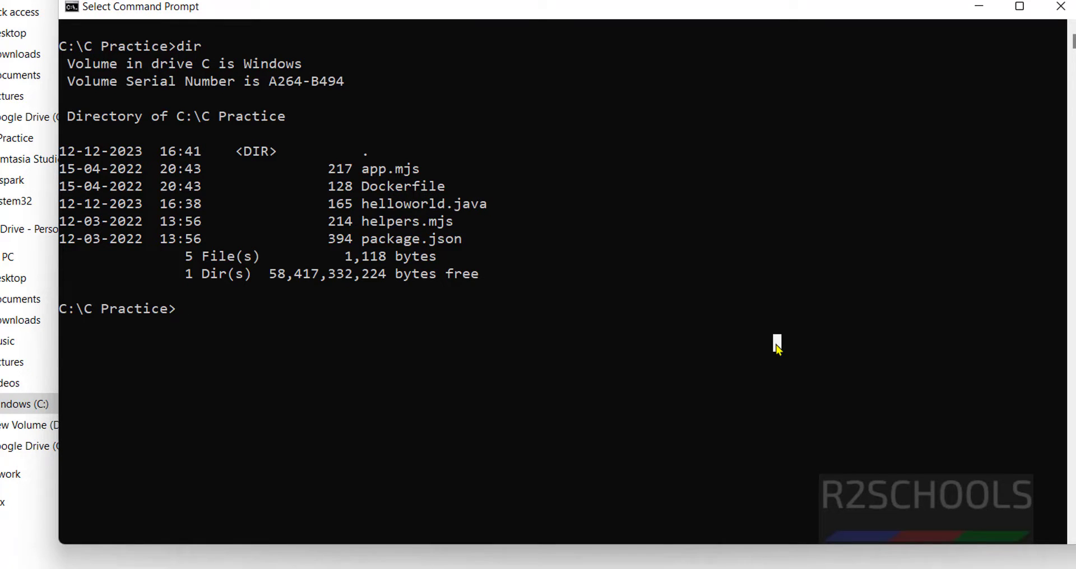
{"action": "type", "text": "javac"}
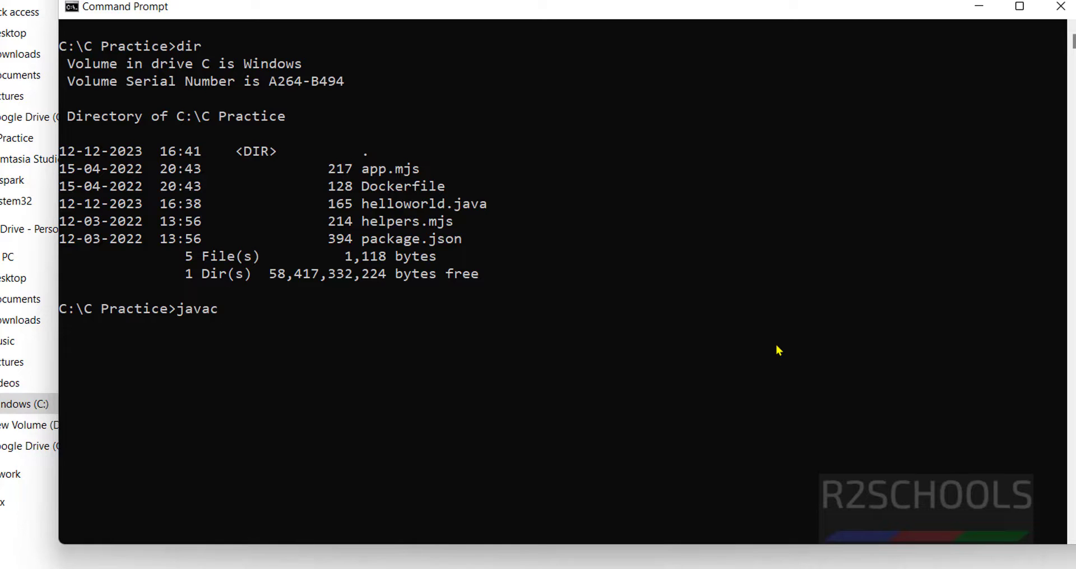
{"action": "type", "text": " h"}
Compile helloworld.java with javac and list the folder, showing the new 453-byte r2schools.class
{"action": "key", "text": "Tab"}
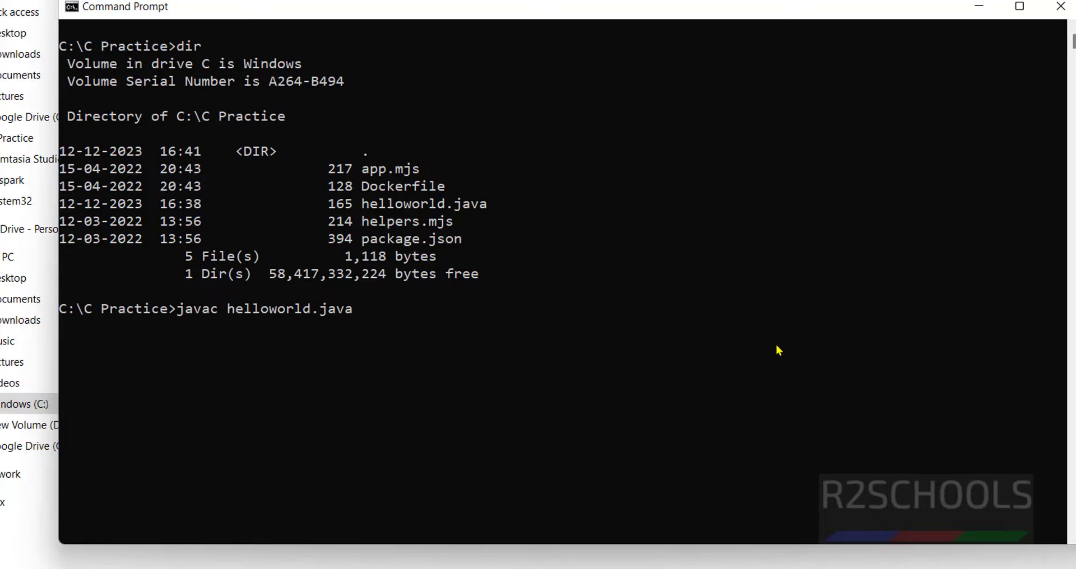
{"action": "key", "text": "Return"}
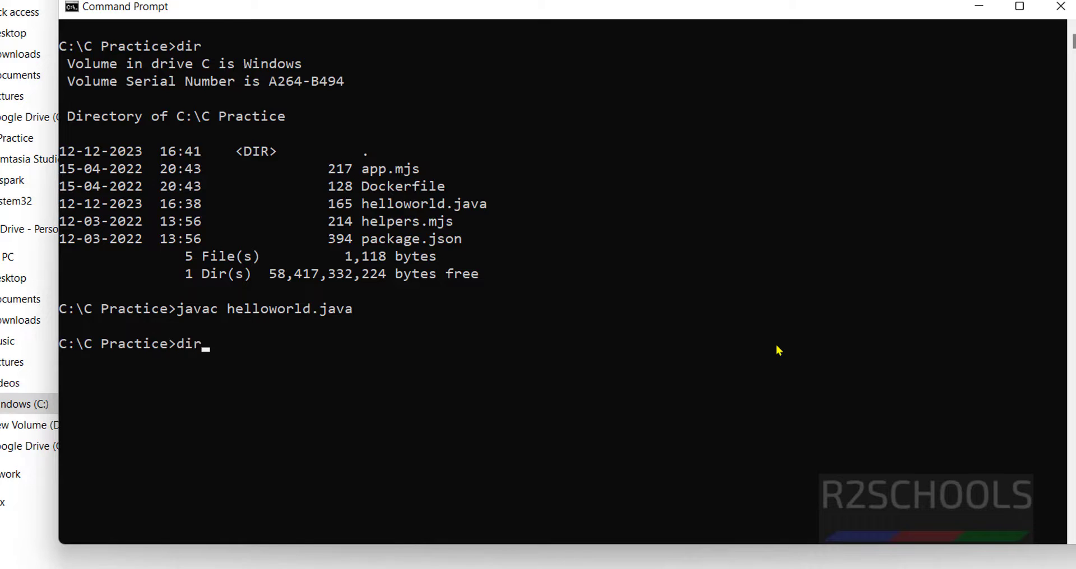
{"action": "key", "text": "Return"}
{"action": "left_click_drag", "start_coordinate": [359, 470], "coordinate": [483, 471]}
{"action": "left_click", "coordinate": [544, 415]}
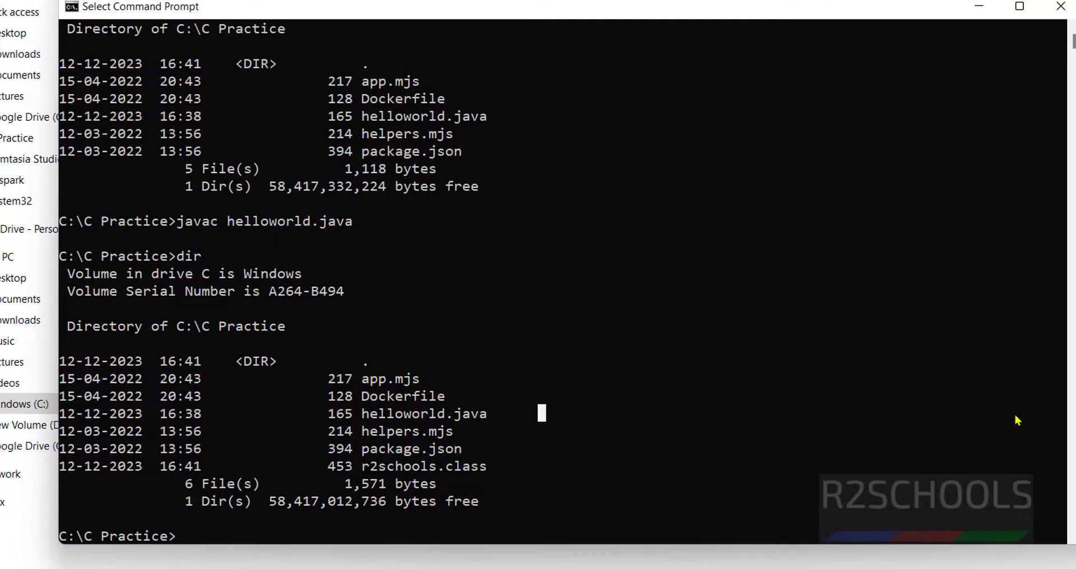
Highlight the class r2schools declaration in the source, then return to the console
{"action": "key", "text": "alt+Tab"}
{"action": "left_click_drag", "start_coordinate": [183, 79], "coordinate": [83, 80]}
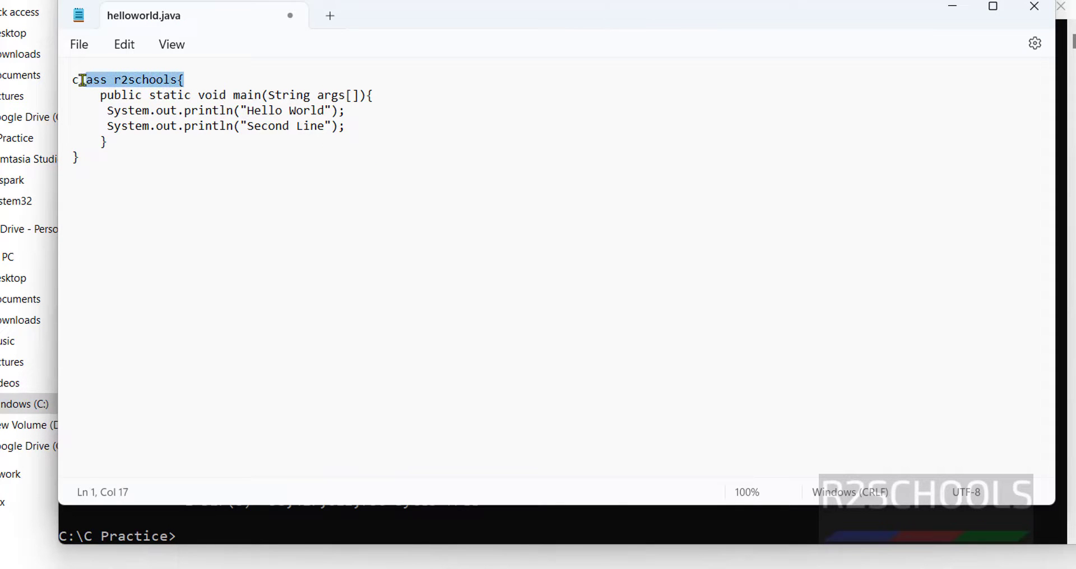
{"action": "left_click", "coordinate": [952, 8]}
{"action": "left_click", "coordinate": [558, 309]}
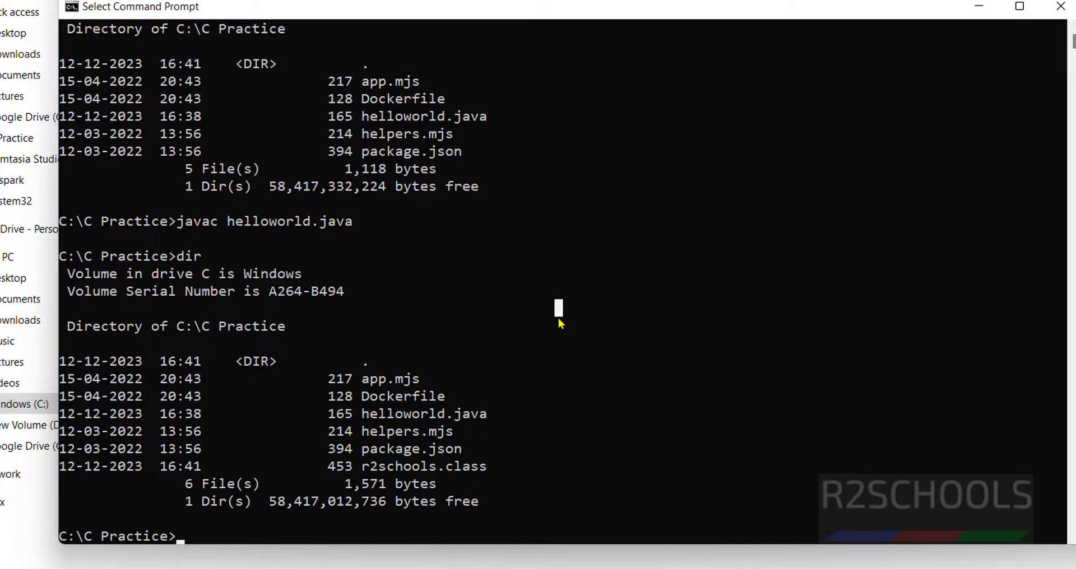
{"action": "key", "text": "Escape"}
Run java r2schools, printing Hello World and Second Line, then bring back the Notepad source
{"action": "type", "text": "java r2schools"}
{"action": "key", "text": "Return"}
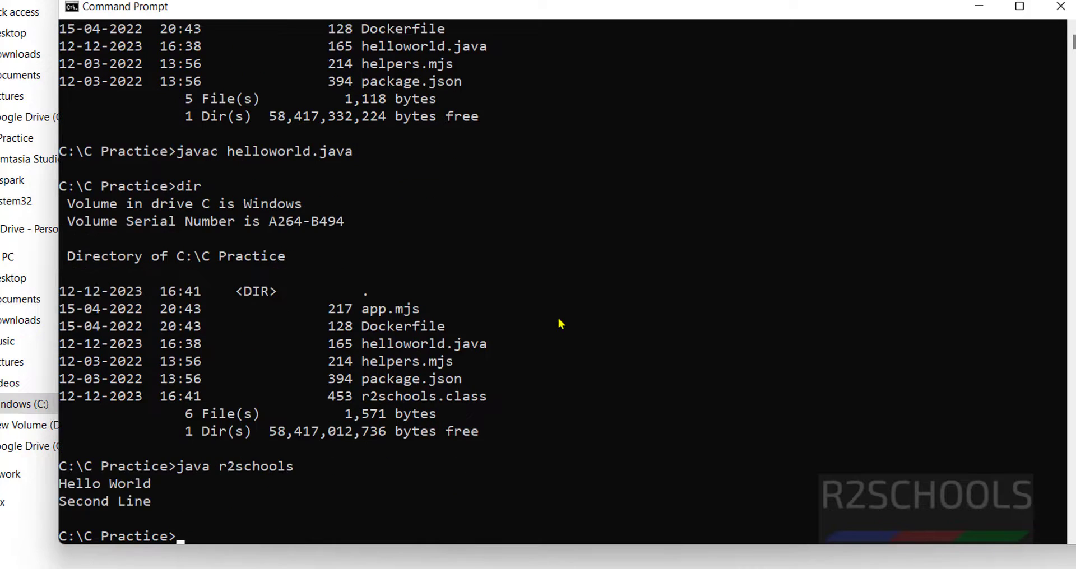
{"action": "left_click_drag", "start_coordinate": [60, 485], "coordinate": [152, 505]}
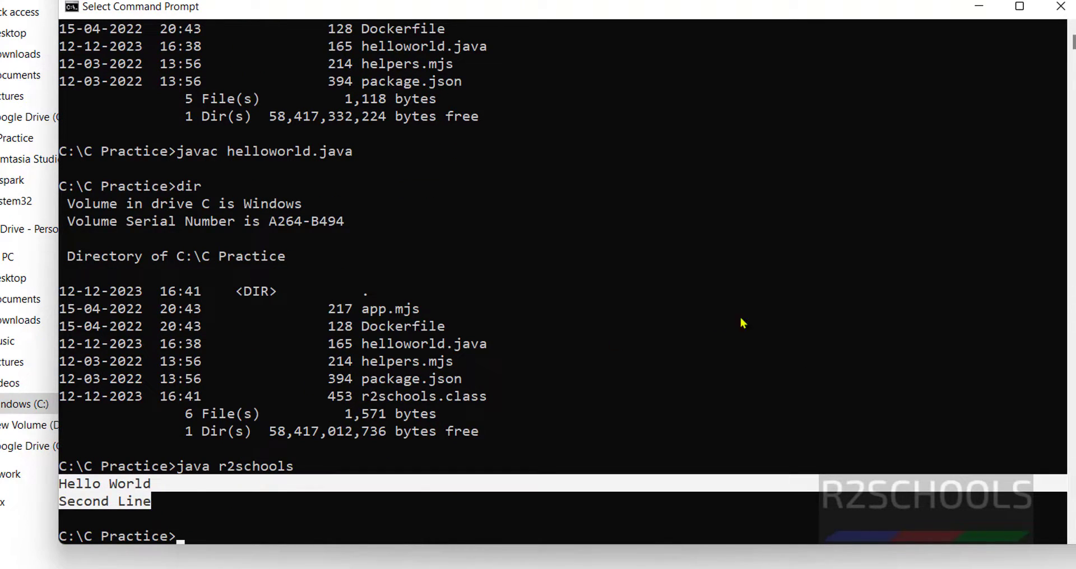
{"action": "key", "text": "alt+Tab"}
{"action": "left_click", "coordinate": [277, 137]}
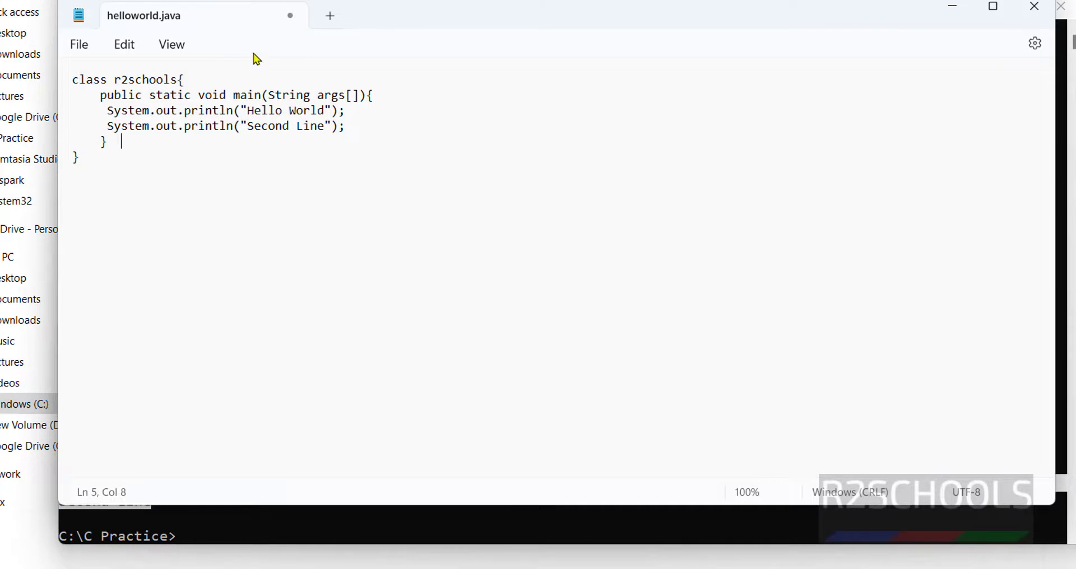
Arrange the windows and highlight the Hello World and Second Line println statements
{"action": "left_click_drag", "start_coordinate": [407, 32], "coordinate": [596, 28]}
{"action": "left_click", "coordinate": [303, 108]}
{"action": "left_click_drag", "start_coordinate": [303, 108], "coordinate": [566, 107]}
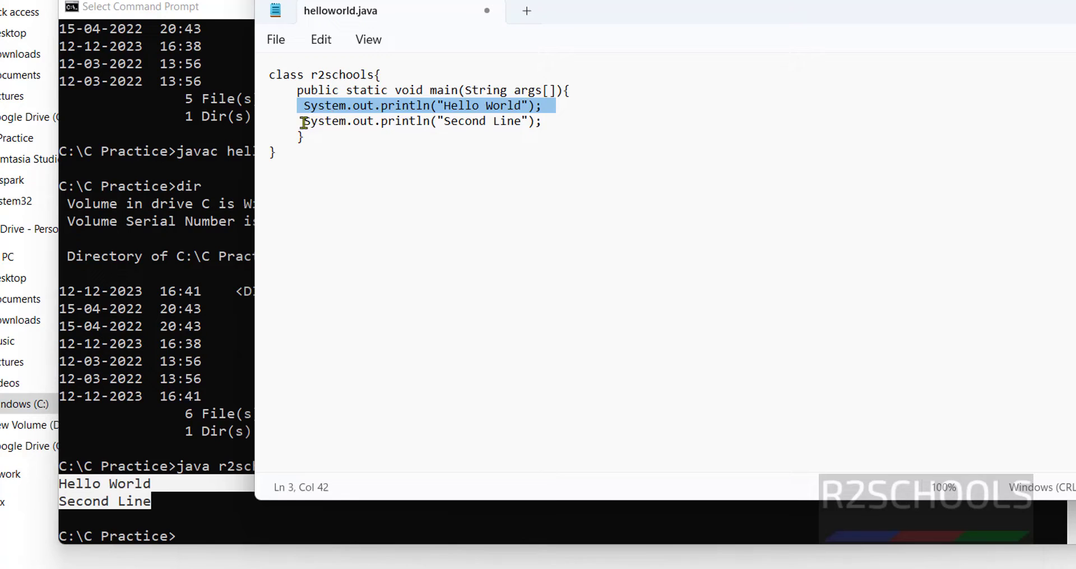
{"action": "left_click_drag", "start_coordinate": [304, 120], "coordinate": [547, 122]}
{"action": "key", "text": "ctrl+c"}
{"action": "left_click", "coordinate": [200, 532]}
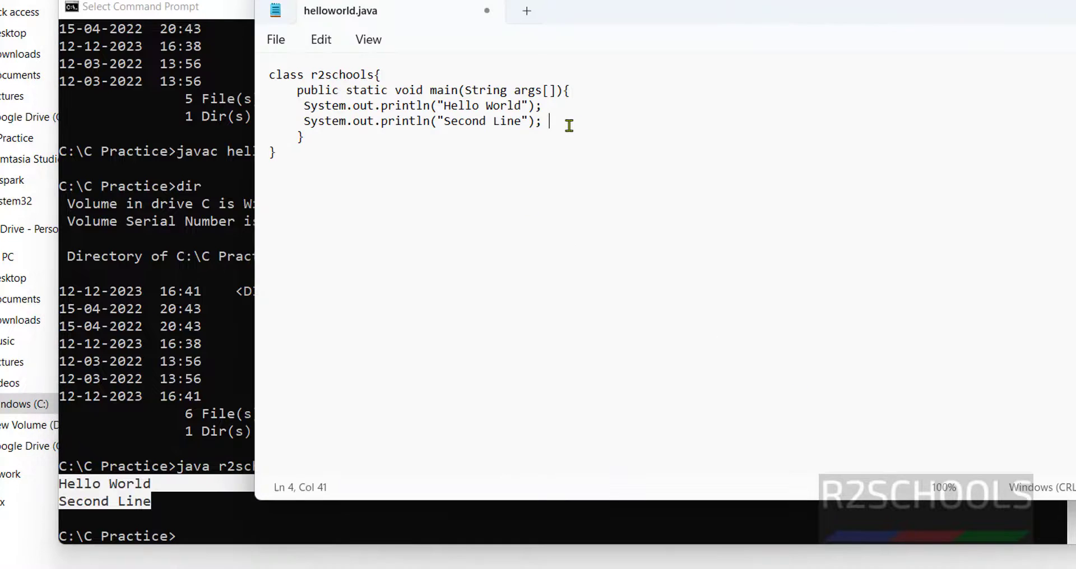
Duplicate the Second Line println onto a new line 5 and change it to print Third Line
{"action": "left_click_drag", "start_coordinate": [570, 123], "coordinate": [307, 123]}
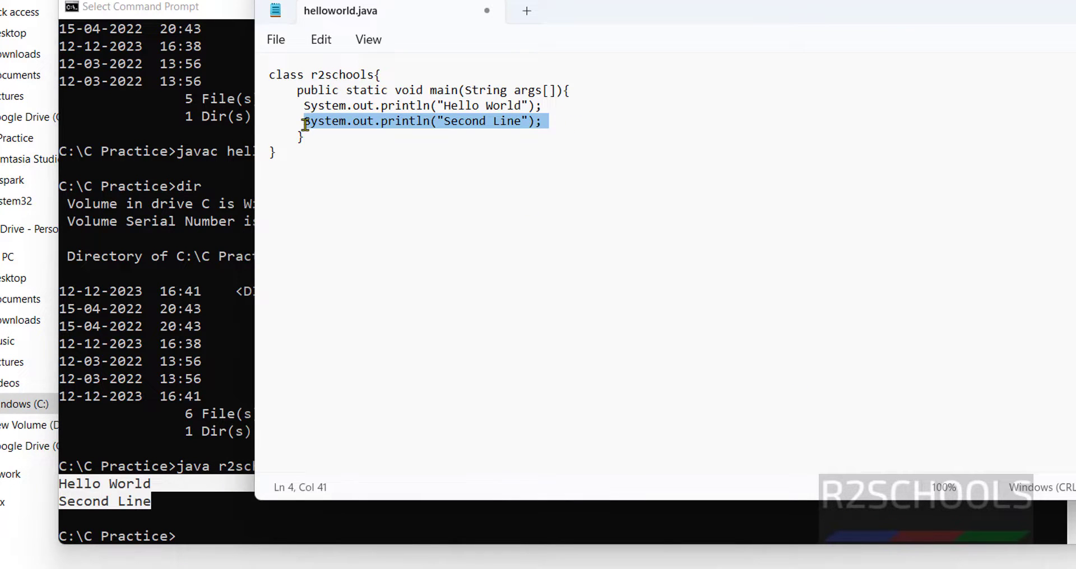
{"action": "left_click", "coordinate": [559, 123]}
{"action": "key", "text": "Return"}
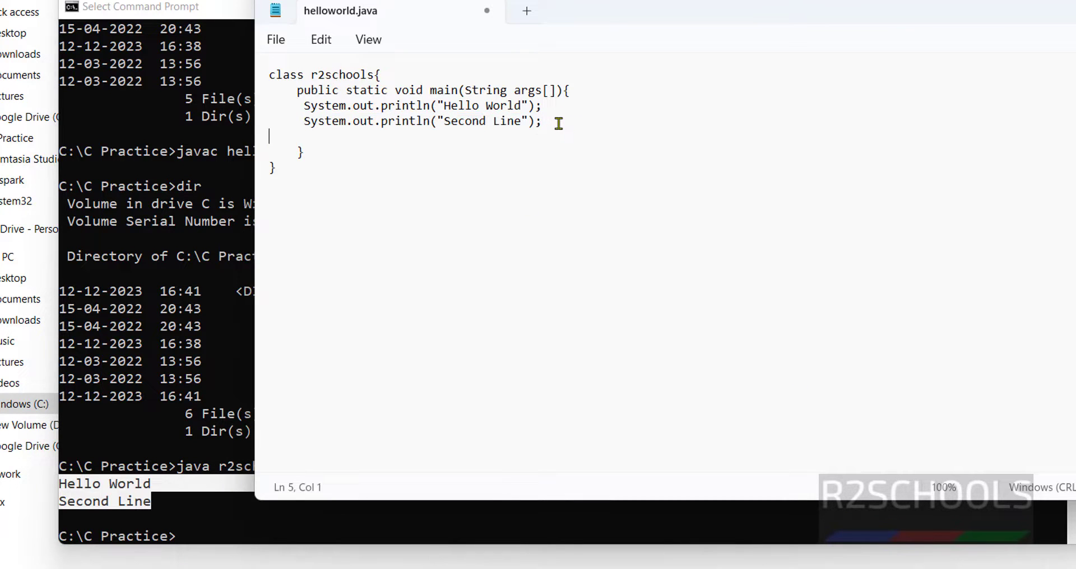
{"action": "key", "text": "ctrl+v"}
{"action": "left_click", "coordinate": [270, 136]}
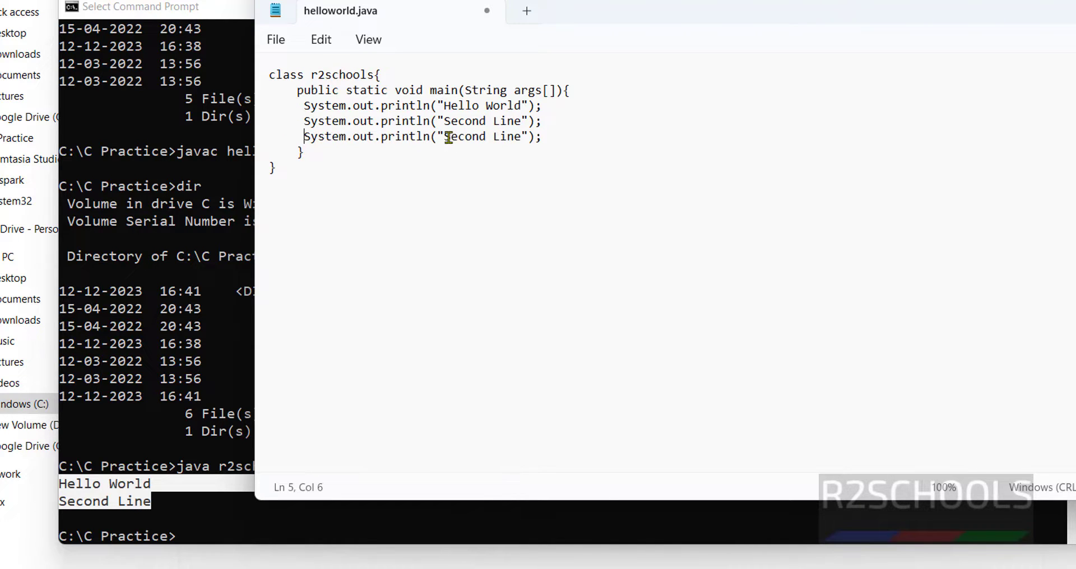
{"action": "left_click_drag", "start_coordinate": [449, 137], "coordinate": [487, 137]}
{"action": "key", "text": "BackSpace"}
{"action": "key", "text": "BackSpace"}
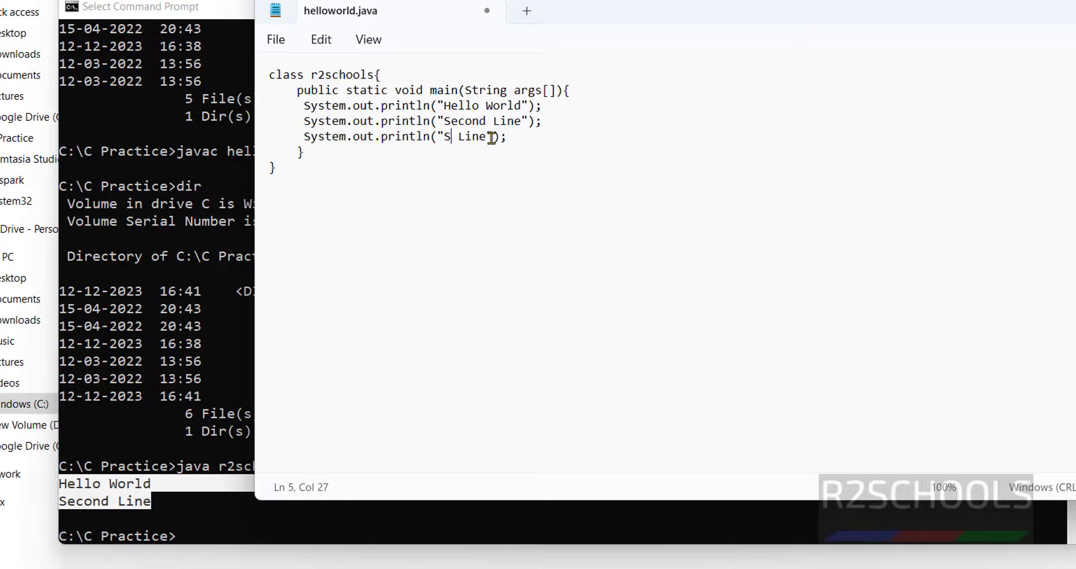
{"action": "type", "text": "Thirds"}
{"action": "key", "text": "BackSpace"}
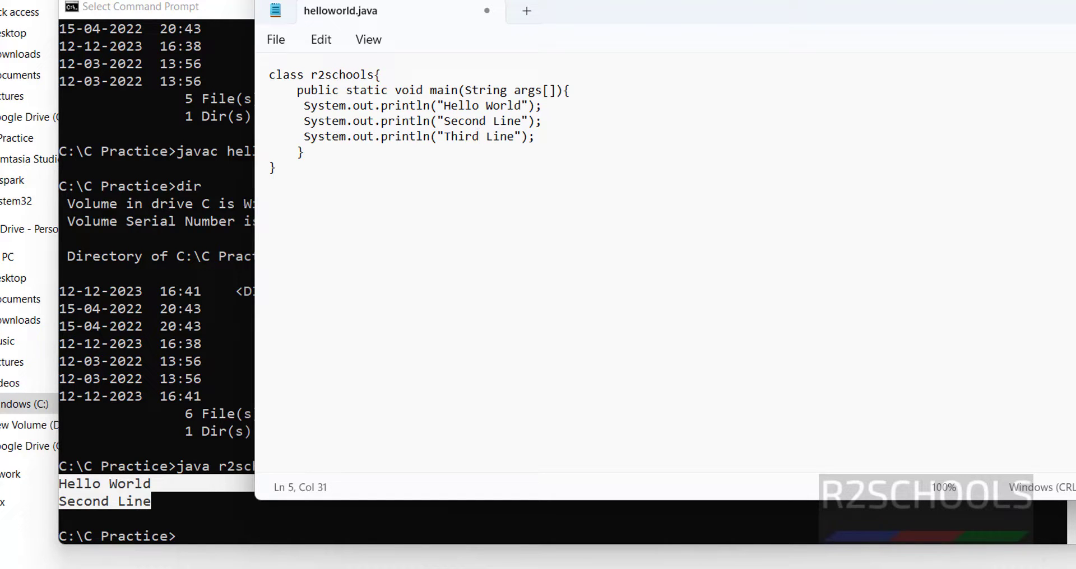
{"action": "left_click", "coordinate": [179, 433]}
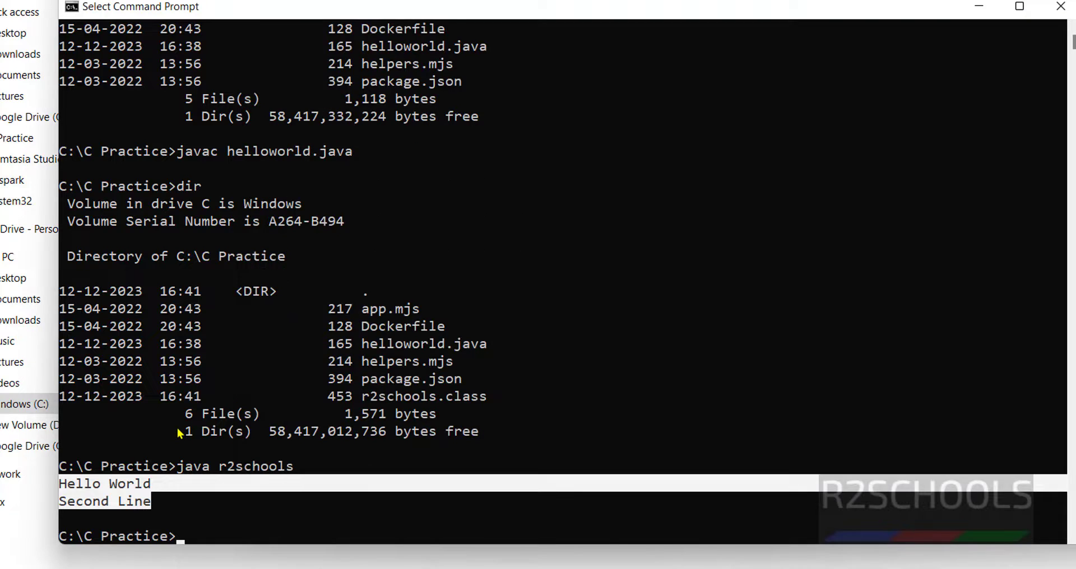
Run java r2schools before recompiling, using Tab completion for the class name
{"action": "type", "text": "java"}
{"action": "type", "text": "r2"}
{"action": "key", "text": "Tab"}
{"action": "key", "text": "BackSpace"}
{"action": "key", "text": "BackSpace"}
{"action": "key", "text": "BackSpace"}
{"action": "key", "text": "BackSpace"}
{"action": "key", "text": "BackSpace"}
{"action": "key", "text": "BackSpace"}
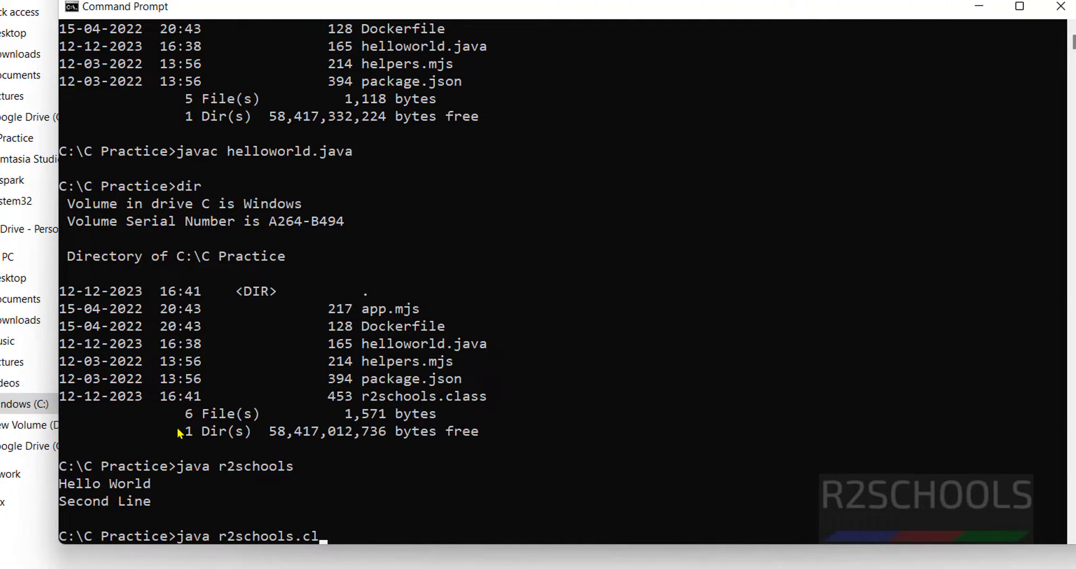
{"action": "key", "text": "Return"}
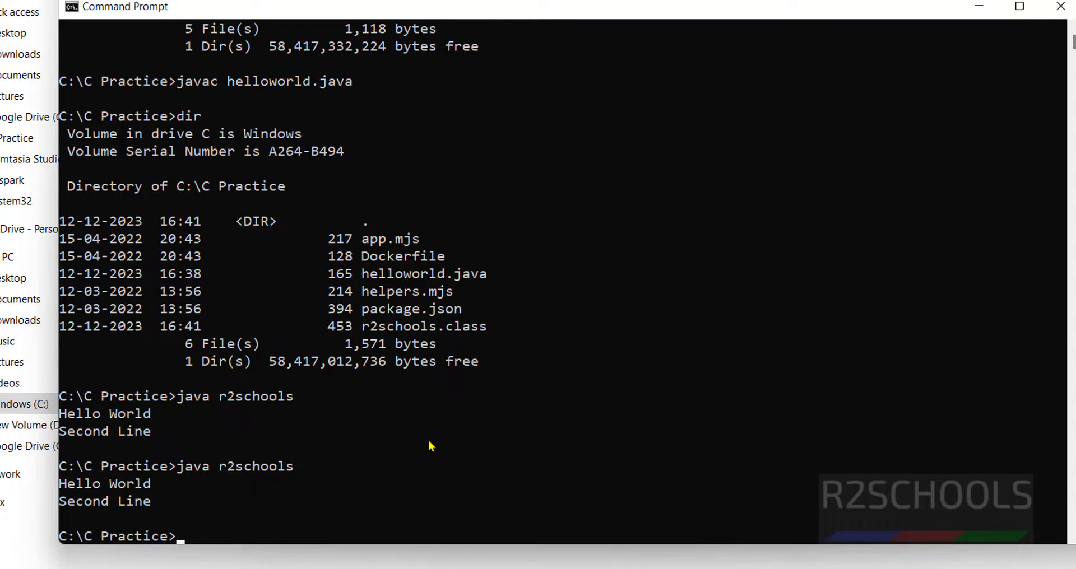
Recompile the edited helloworld.java with javac
{"action": "type", "text": "javac hel"}
{"action": "key", "text": "Tab"}
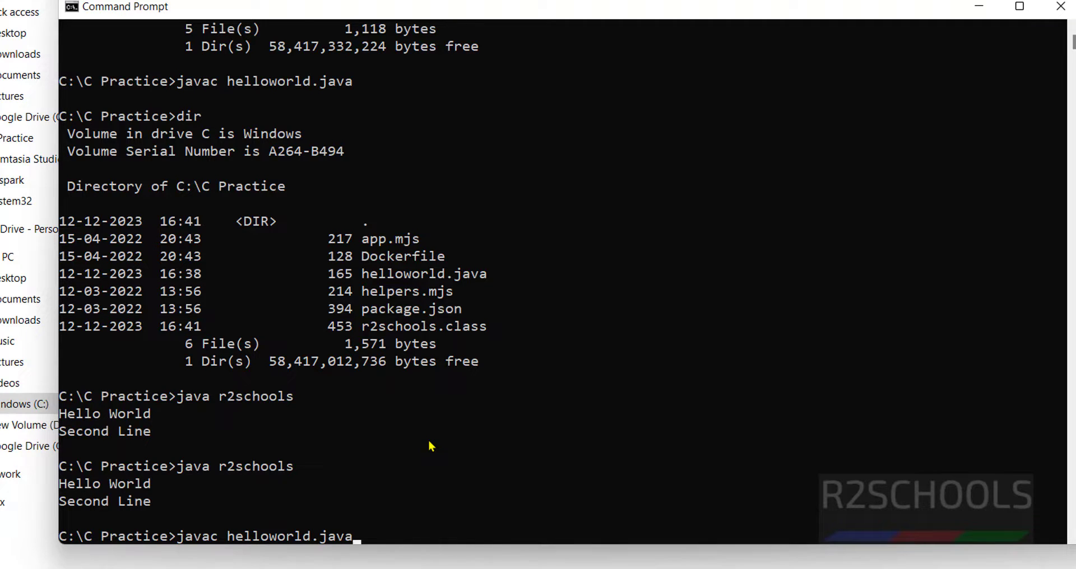
{"action": "key", "text": "Return"}
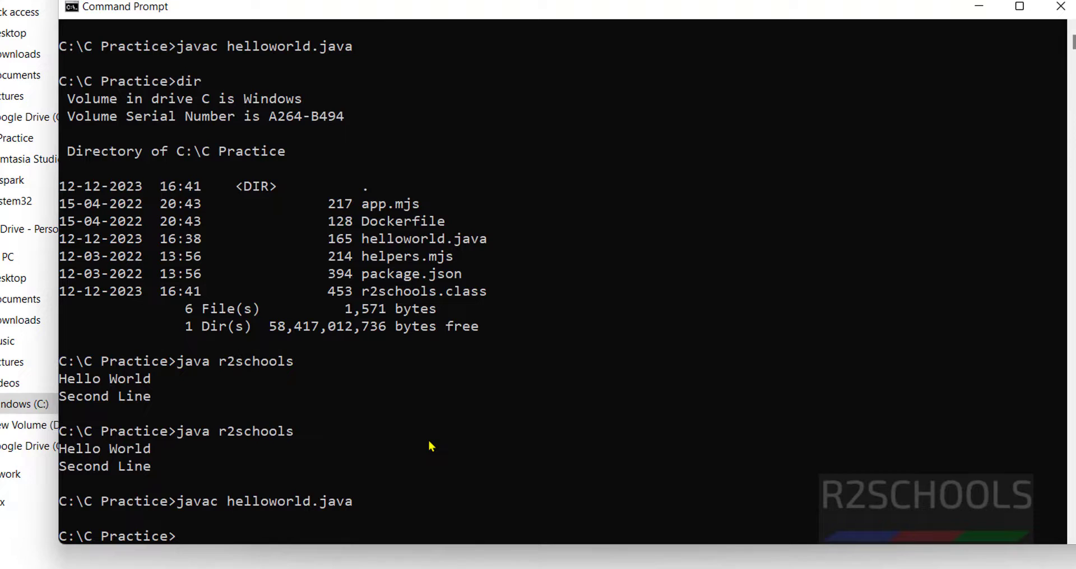
Run java r2schools, printing Hello World, Second Line and Third Line
{"action": "type", "text": "java r2schools"}
{"action": "key", "text": "Return"}
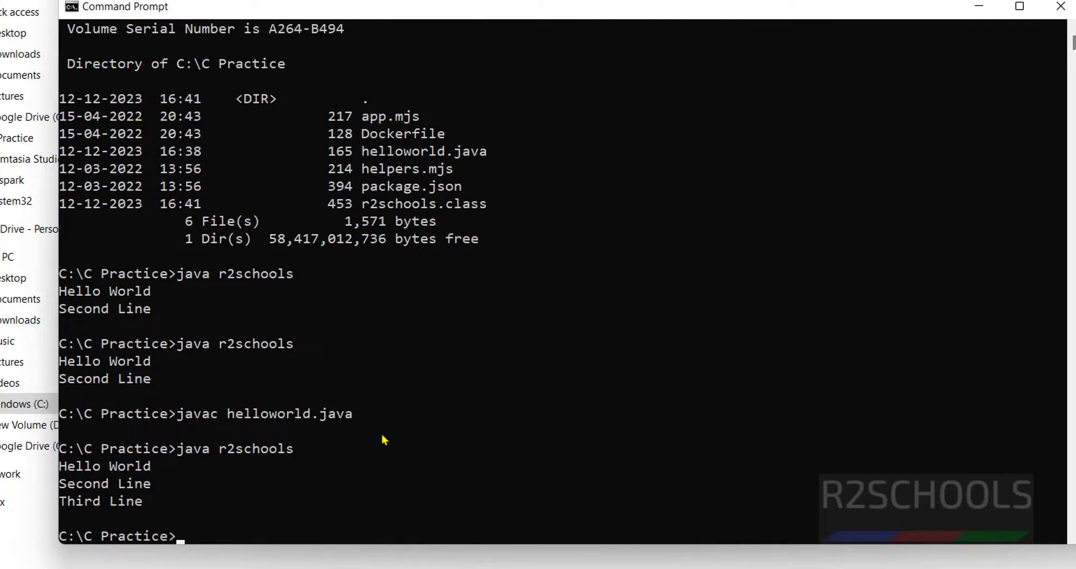
{"action": "left_click_drag", "start_coordinate": [150, 502], "coordinate": [66, 504]}
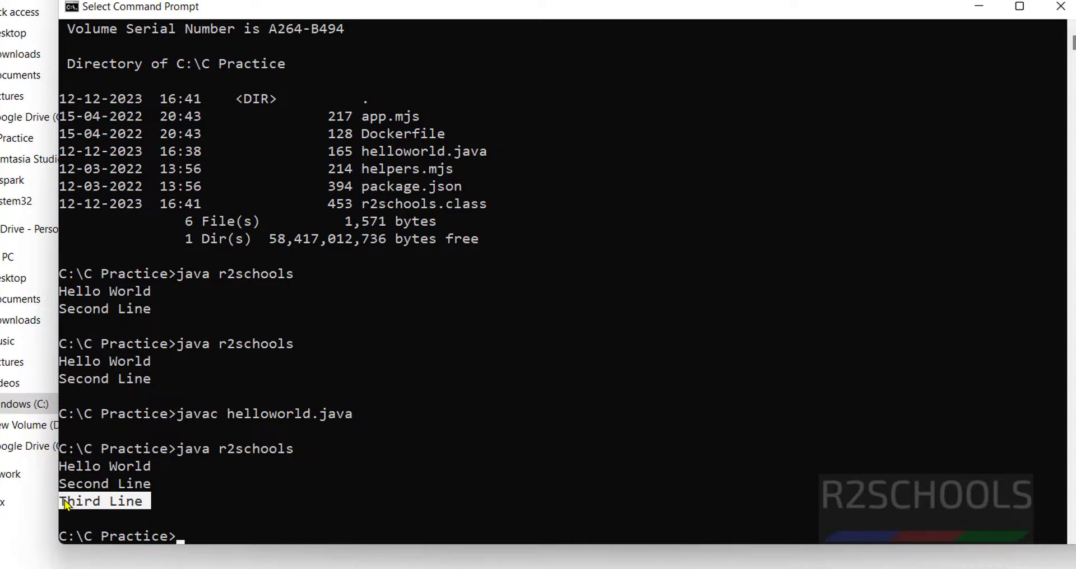
{"action": "left_click", "coordinate": [414, 450]}
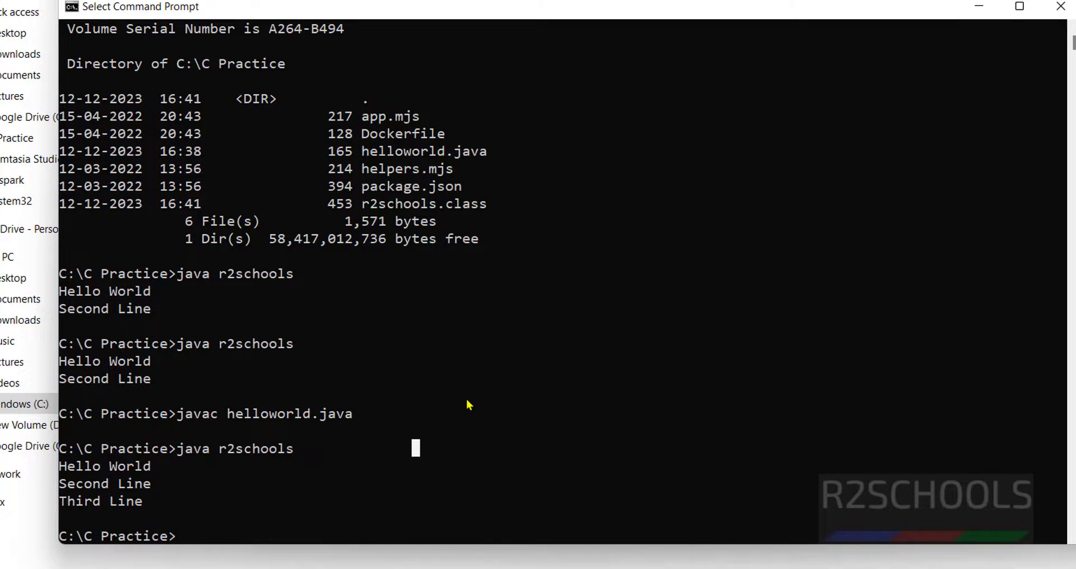